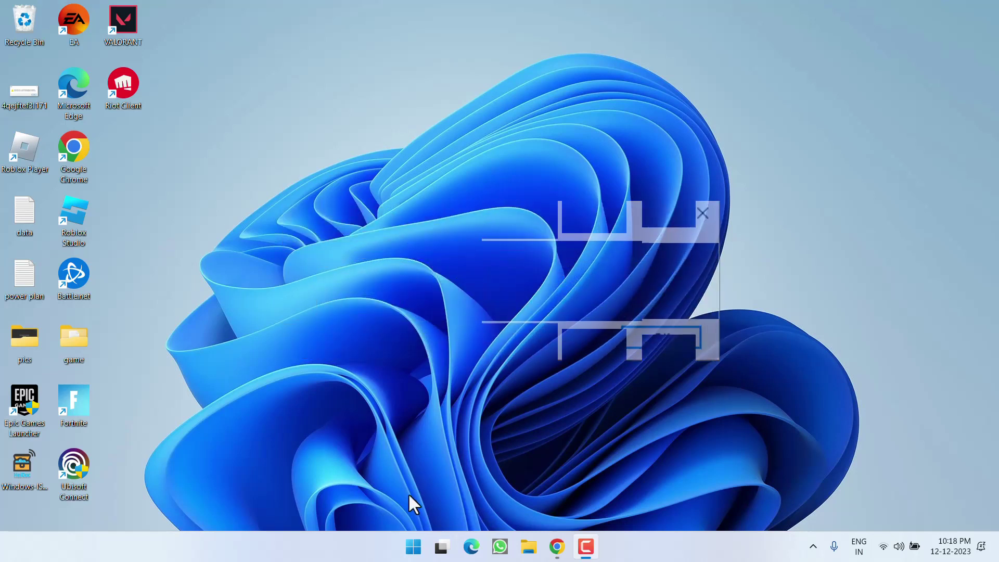
- Run the misspelled command msiexec /unregsiter from the Run dialog
{"action": "right_click", "coordinate": [411, 548]}
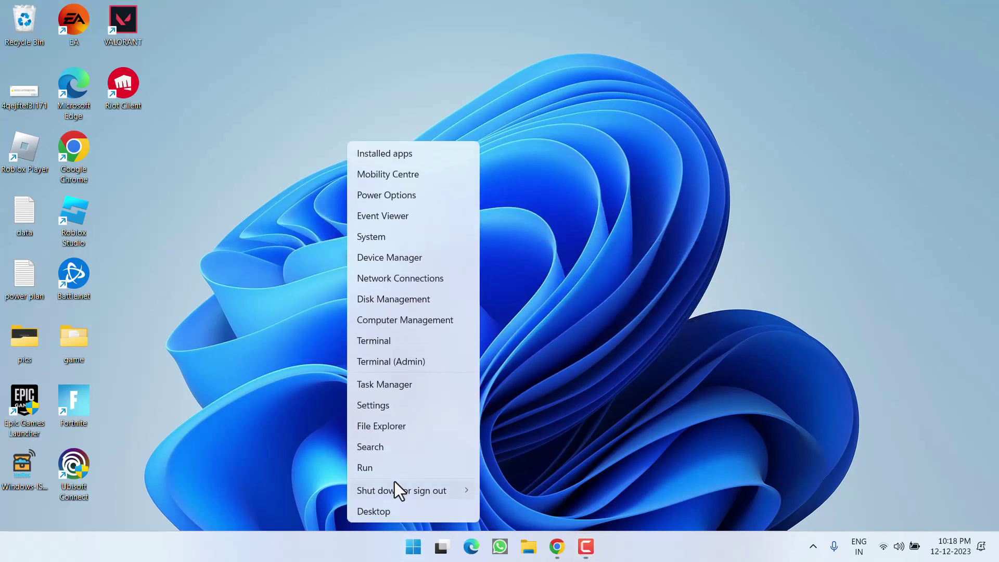
{"action": "left_click", "coordinate": [370, 468]}
{"action": "type", "text": "msiexec /"}
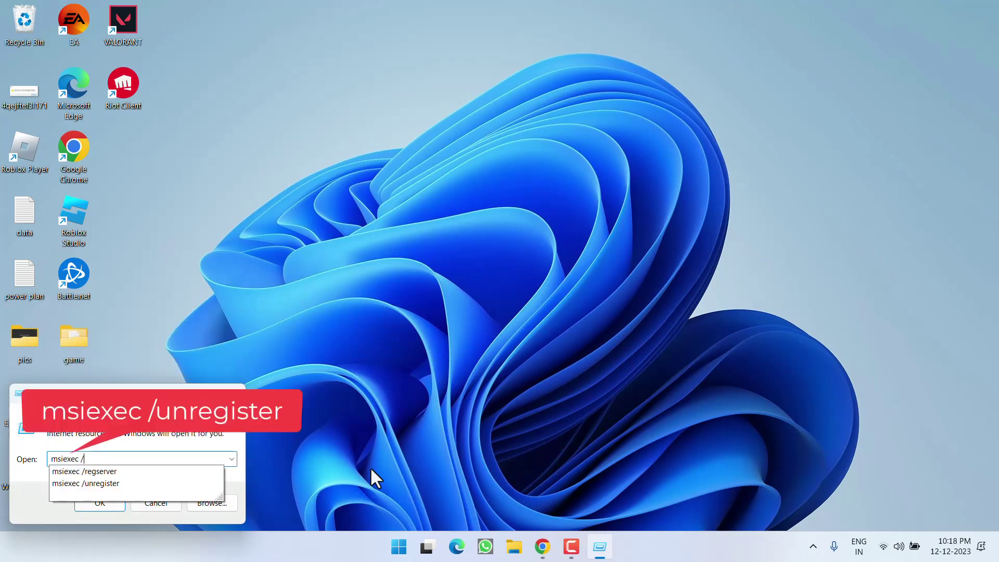
{"action": "type", "text": "unregsiter"}
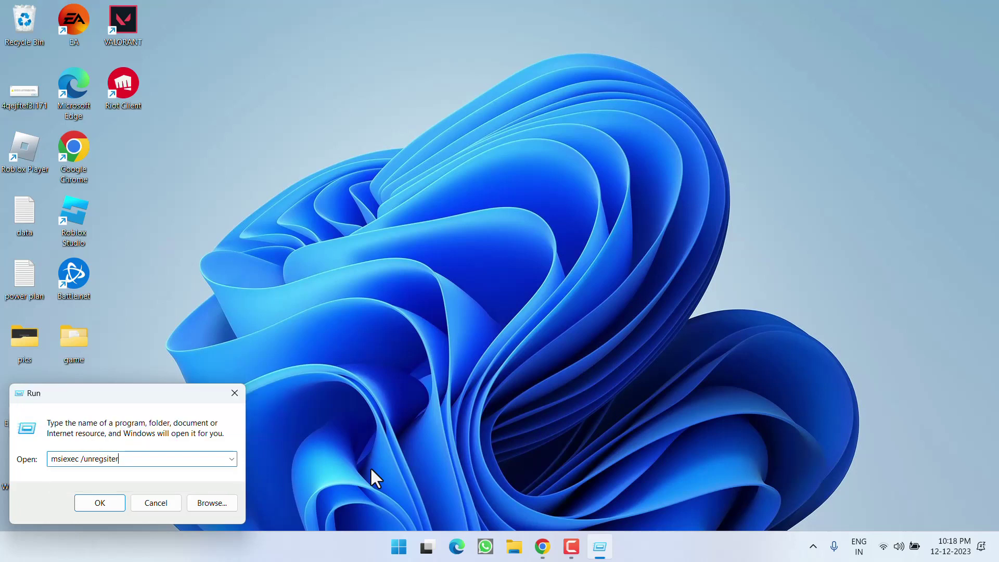
{"action": "key", "text": "Return"}
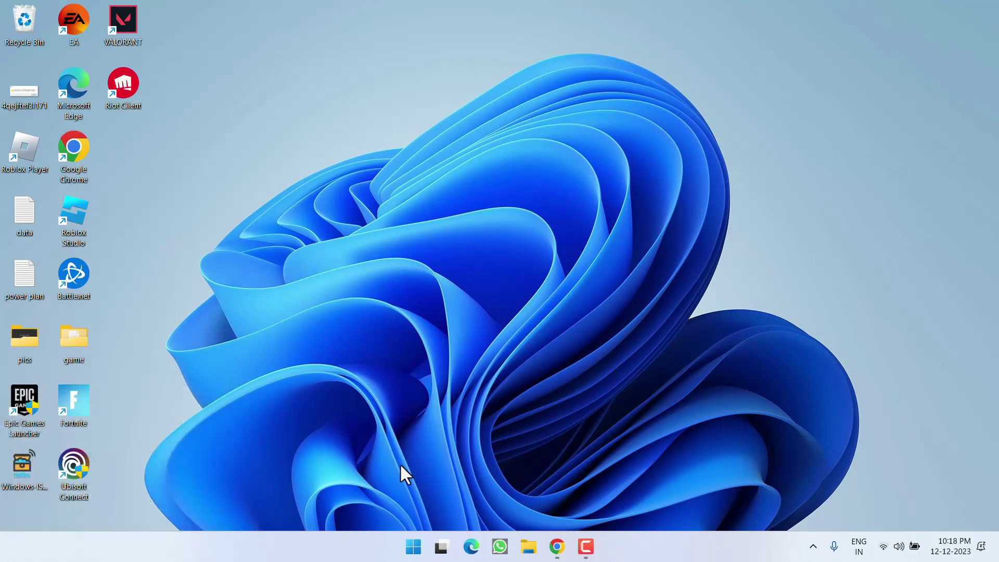
- Reopen Run and execute msiexec /regserver to re-register Windows Installer
{"action": "right_click", "coordinate": [414, 546]}
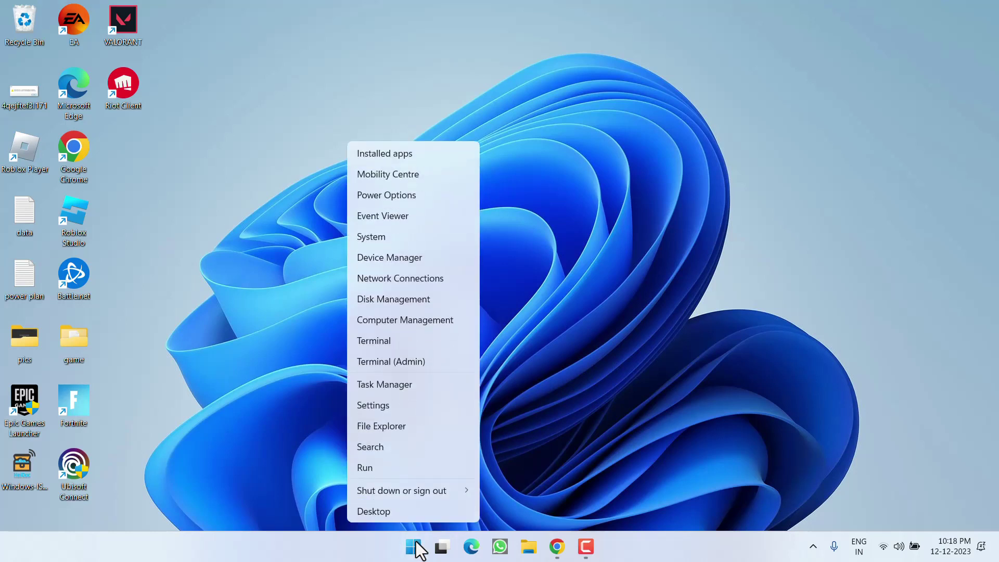
{"action": "left_click", "coordinate": [389, 463]}
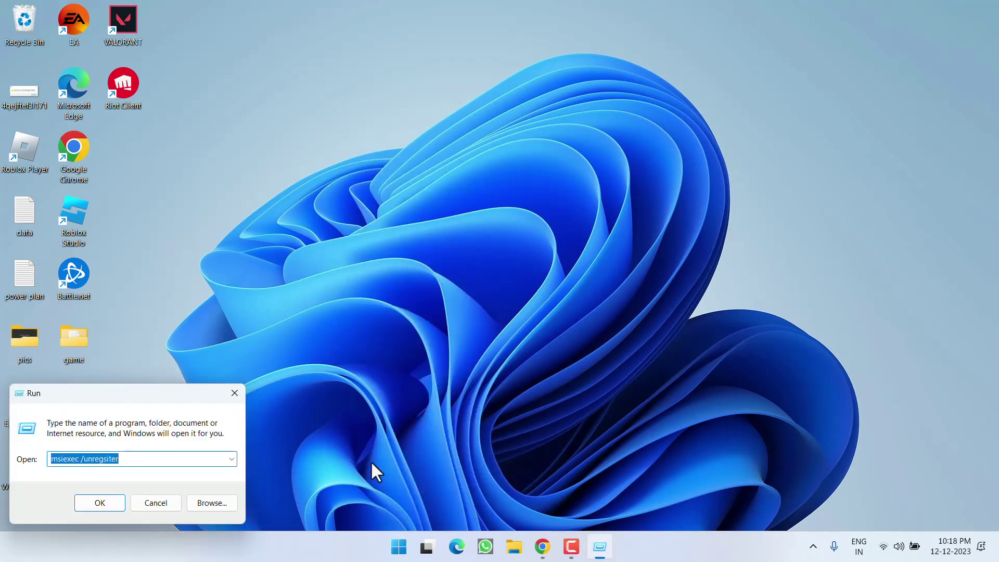
{"action": "key", "text": "End"}
{"action": "key", "text": "BackSpace"}
{"action": "key", "text": "BackSpace"}
{"action": "key", "text": "BackSpace"}
{"action": "key", "text": "BackSpace"}
{"action": "key", "text": "BackSpace"}
{"action": "key", "text": "BackSpace"}
{"action": "key", "text": "BackSpace"}
{"action": "key", "text": "BackSpace"}
{"action": "key", "text": "BackSpace"}
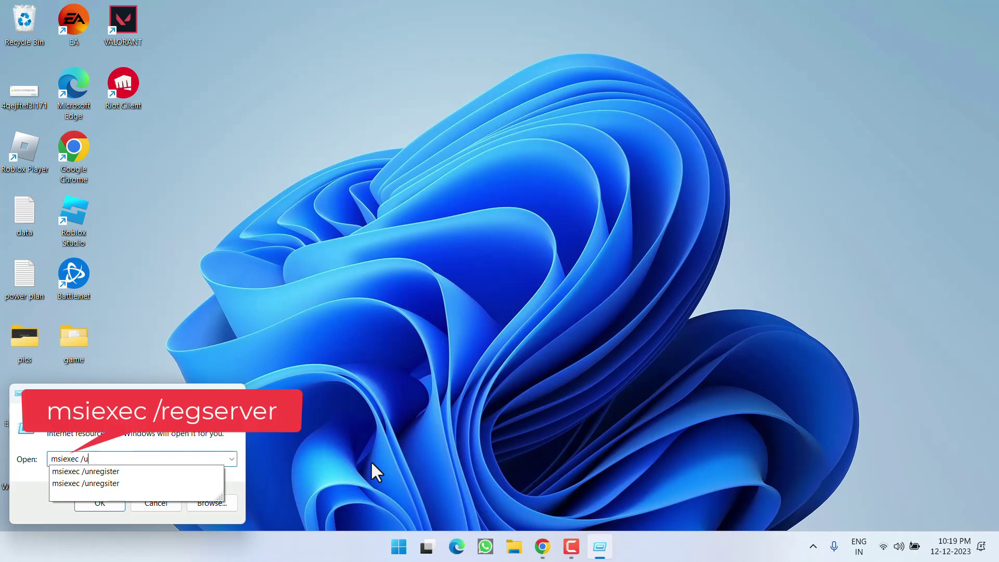
{"action": "key", "text": "BackSpace"}
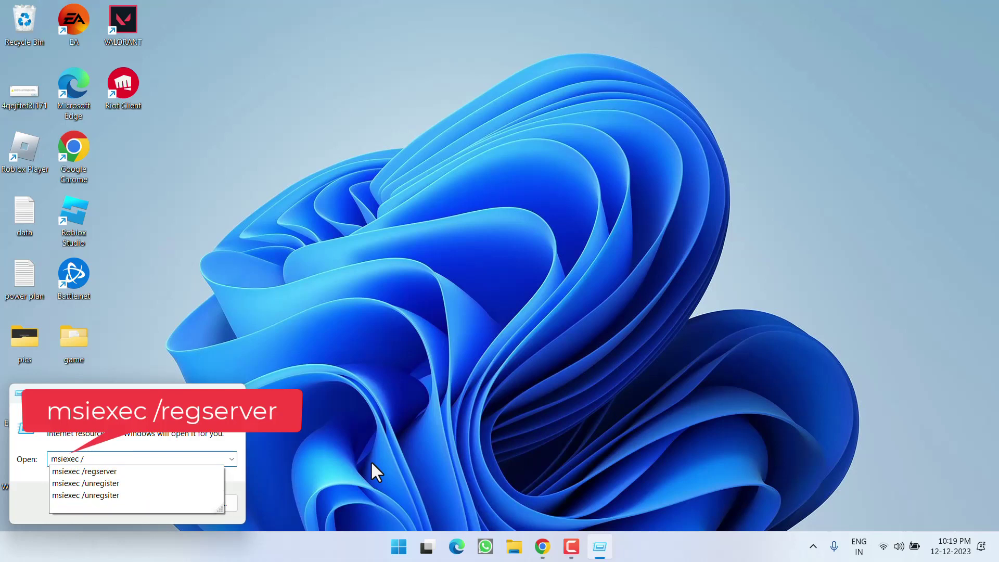
{"action": "type", "text": "regser"}
{"action": "key", "text": "Down"}
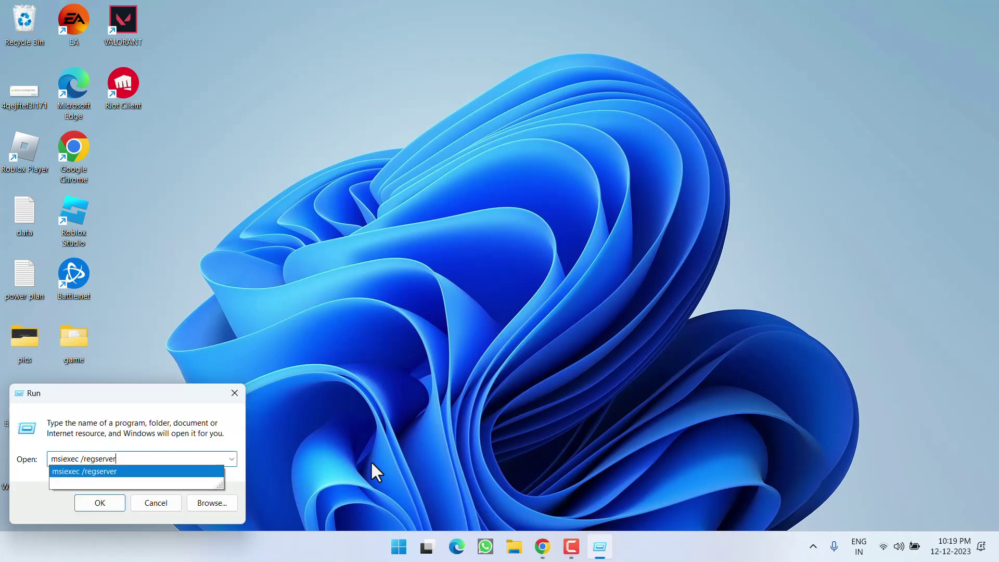
{"action": "key", "text": "Return"}
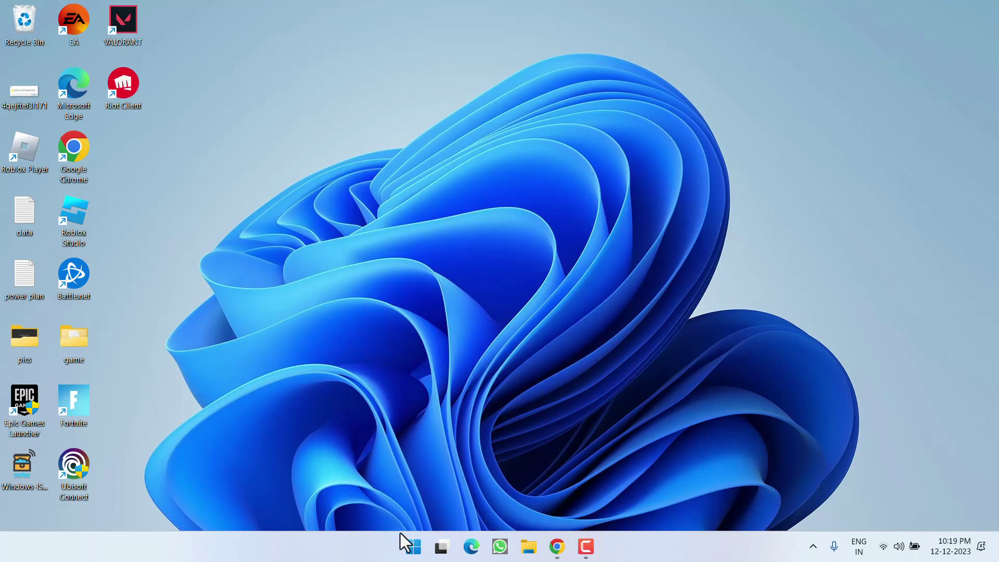
{"action": "right_click", "coordinate": [411, 544]}
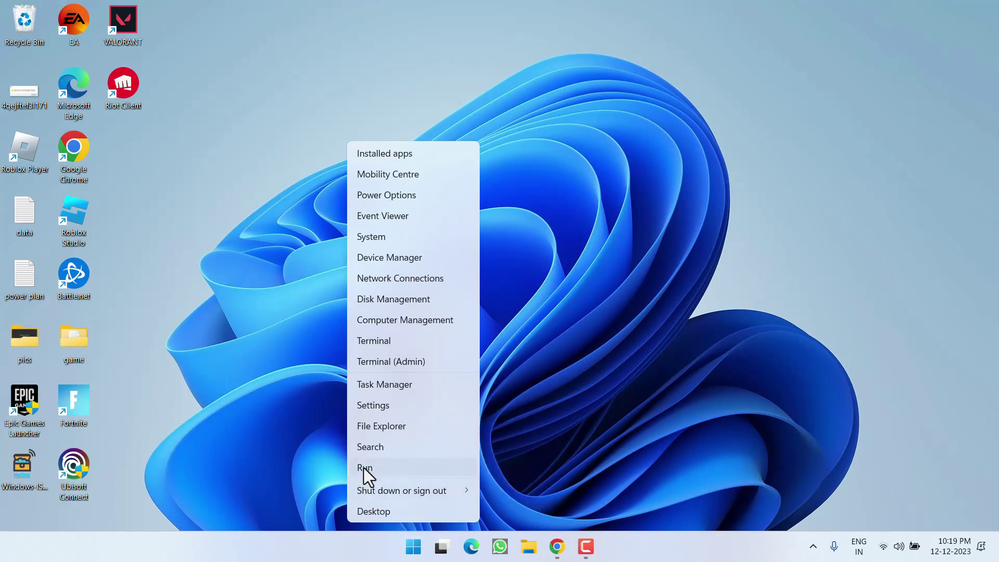
{"action": "left_click", "coordinate": [364, 467]}
{"action": "type", "text": "app"}
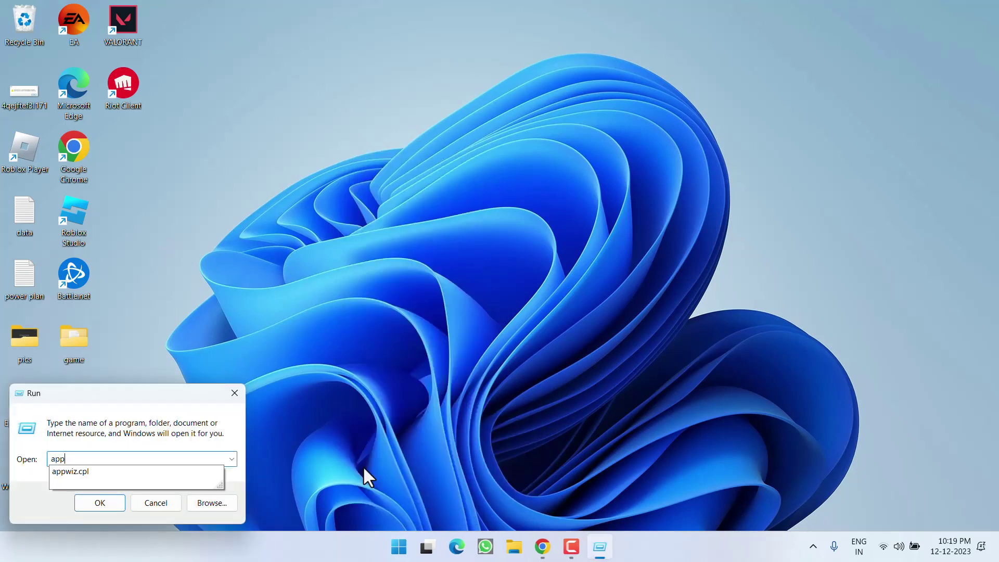
{"action": "key", "text": "Down"}
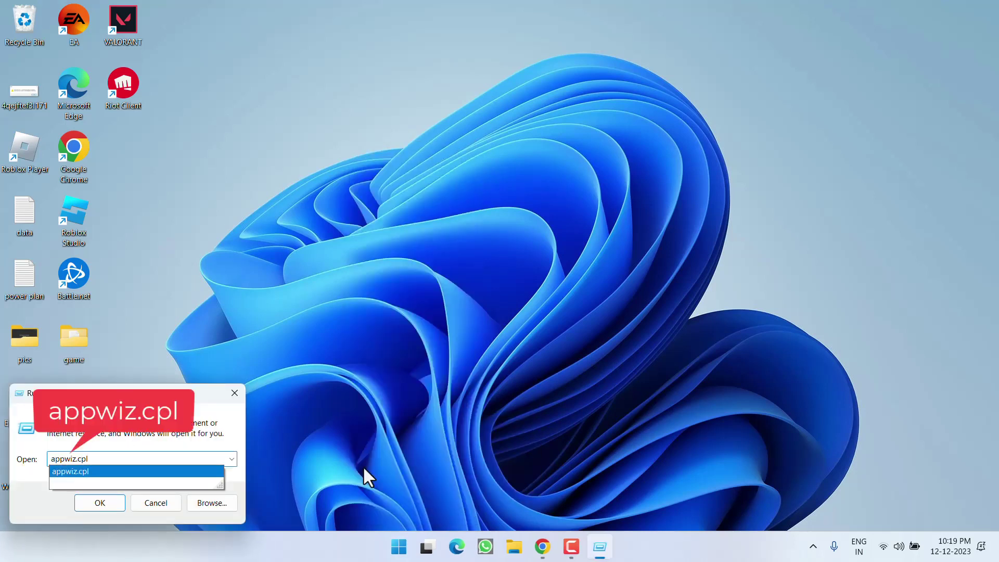
{"action": "key", "text": "Return"}
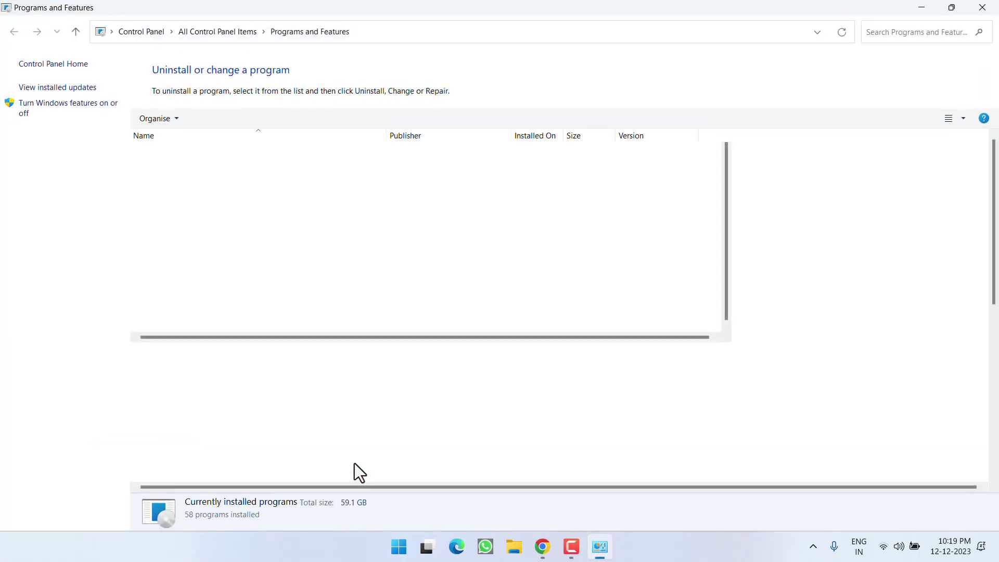
{"action": "scroll", "coordinate": [353, 354], "scroll_direction": "down", "scroll_amount": 4}
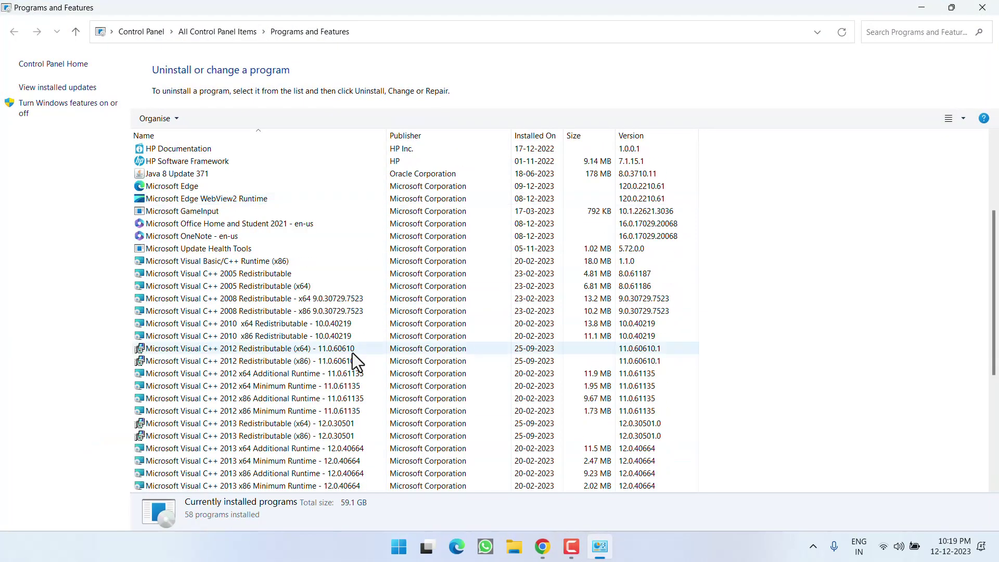
{"action": "scroll", "coordinate": [352, 353], "scroll_direction": "down", "scroll_amount": 2}
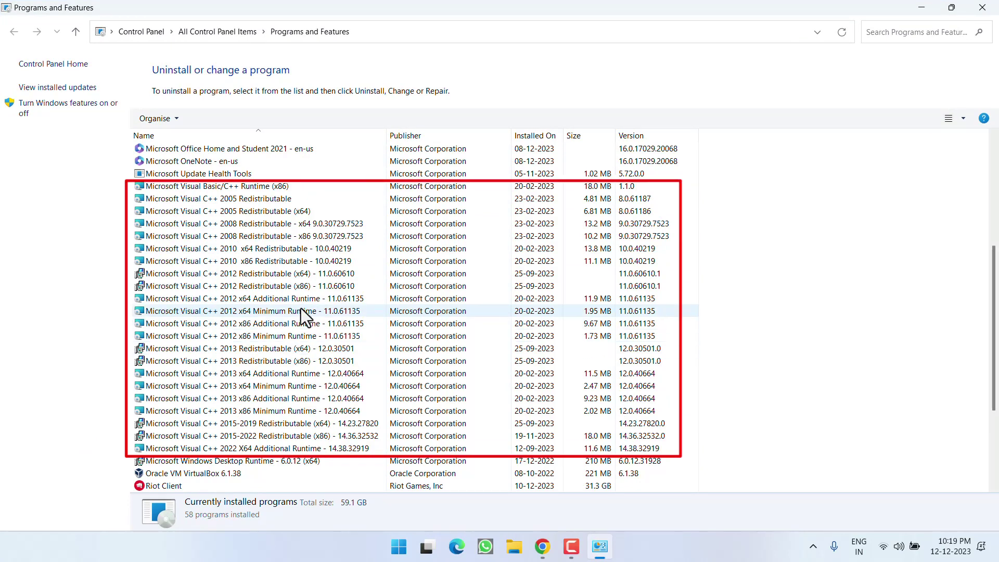
{"action": "left_click", "coordinate": [197, 236]}
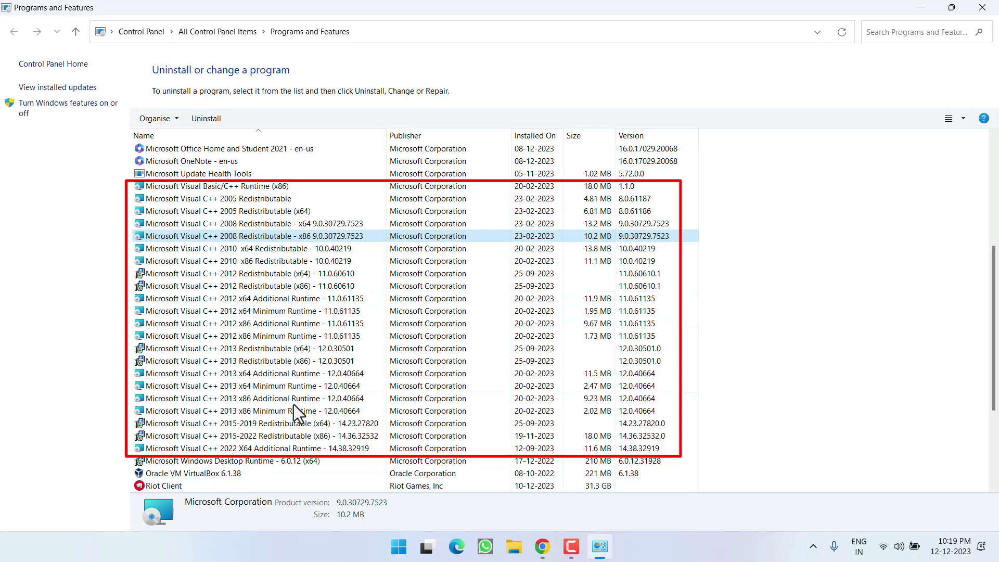
{"action": "left_click", "coordinate": [982, 8]}
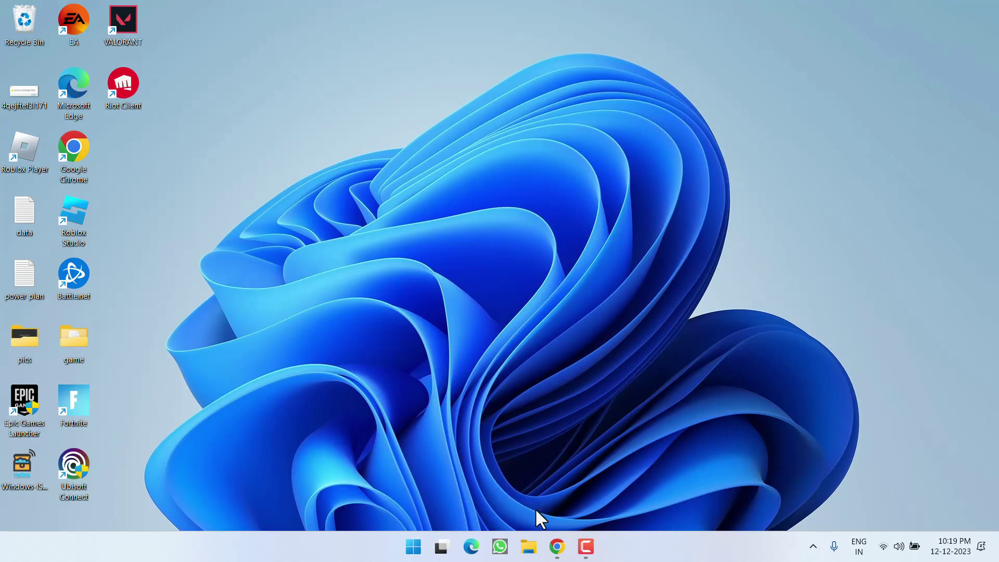
- Save VC_redist.x64.exe from Microsoft Learn to the Desktop, then minimize Chrome
{"action": "left_click", "coordinate": [556, 546]}
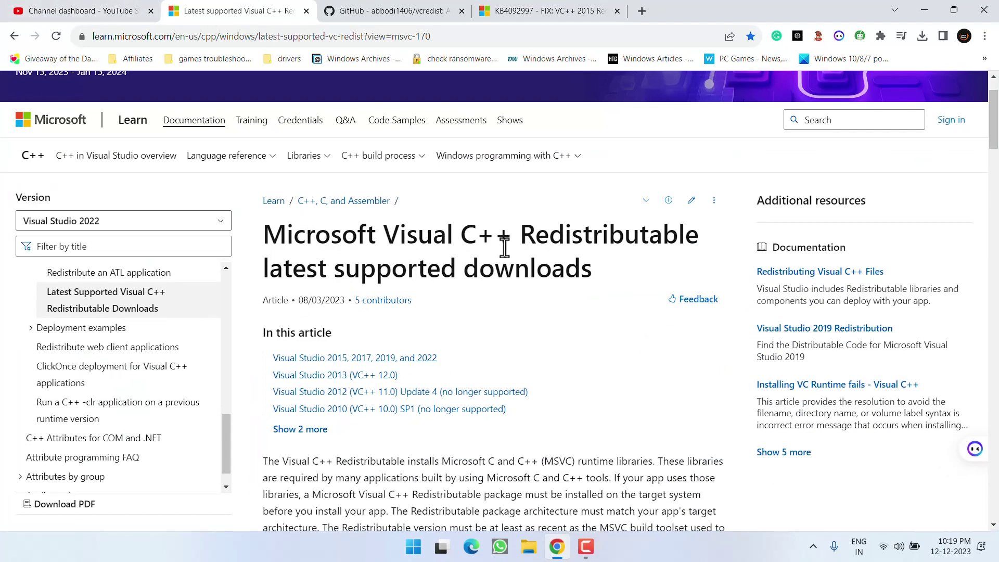
{"action": "scroll", "coordinate": [489, 250], "scroll_direction": "down", "scroll_amount": 8}
{"action": "scroll", "coordinate": [489, 250], "scroll_direction": "down", "scroll_amount": 4}
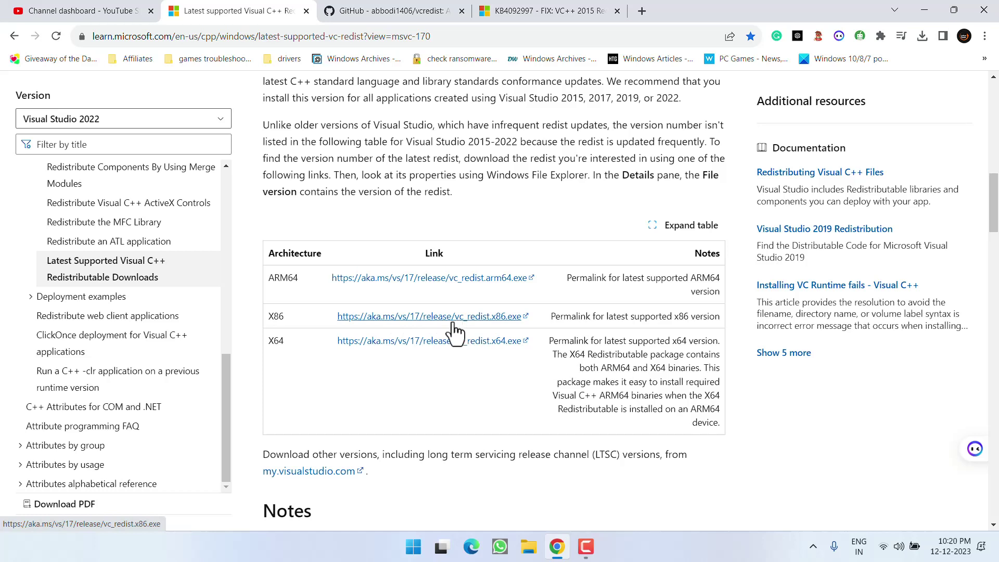
{"action": "left_click", "coordinate": [457, 358]}
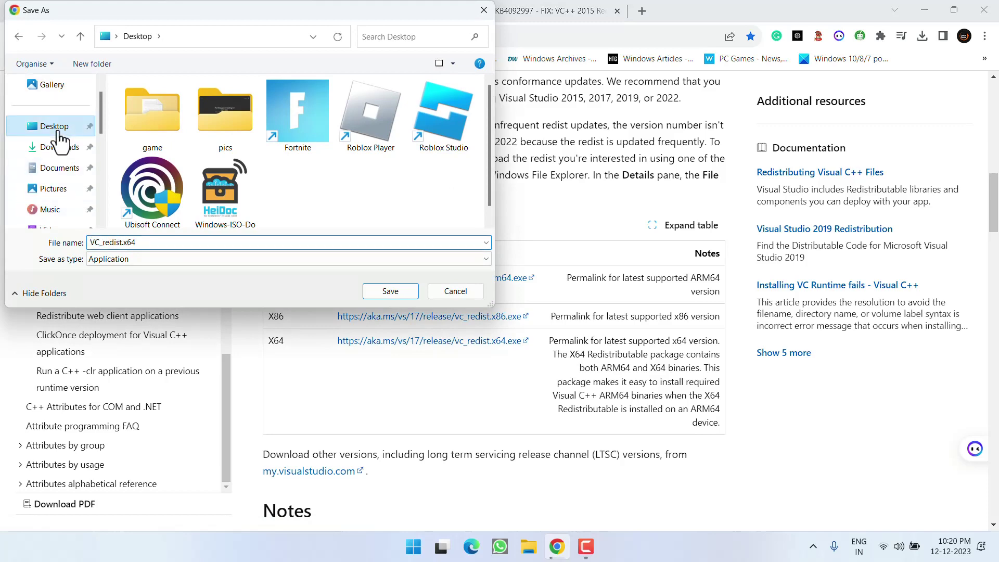
{"action": "left_click", "coordinate": [379, 290]}
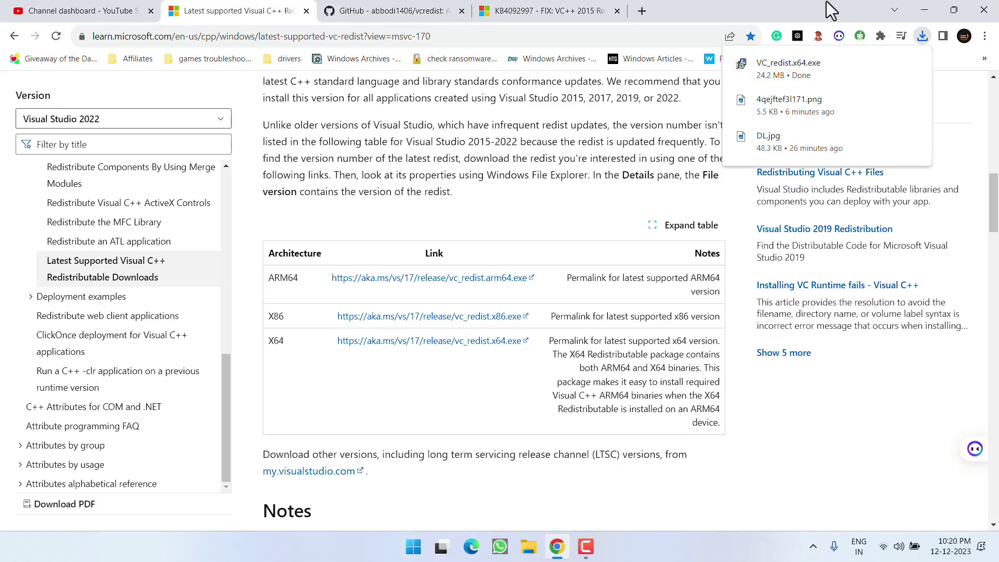
{"action": "left_click", "coordinate": [924, 10]}
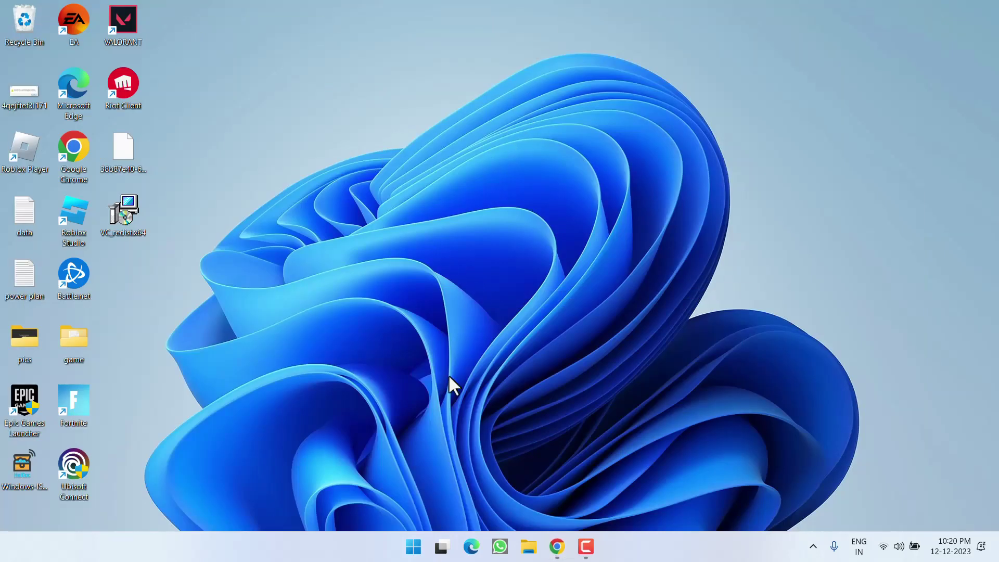
- Open Programs and Features via appwiz.cpl, select Visual C++ 2010 x86 Redistributable, then close it
{"action": "right_click", "coordinate": [413, 546]}
{"action": "left_click", "coordinate": [376, 463]}
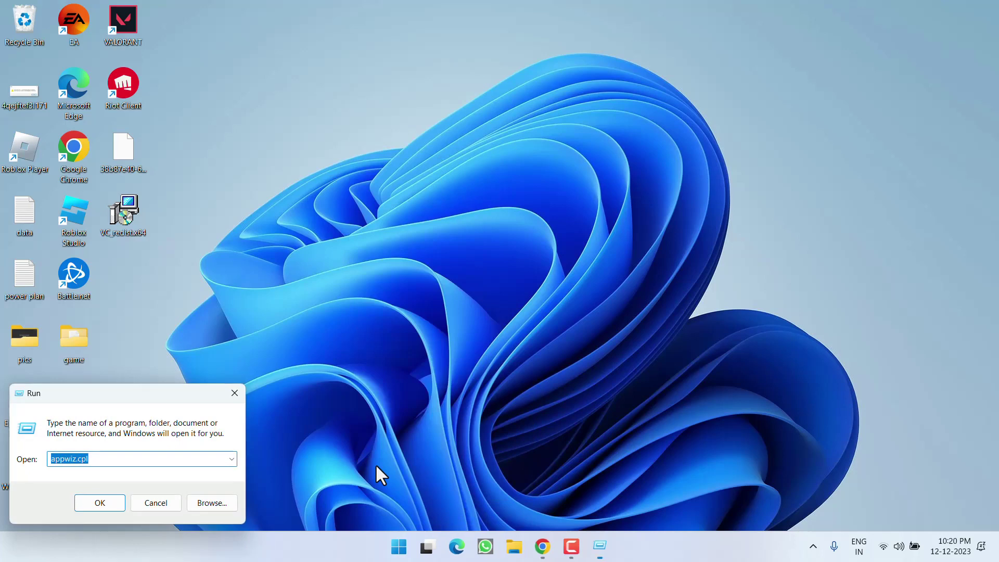
{"action": "key", "text": "End"}
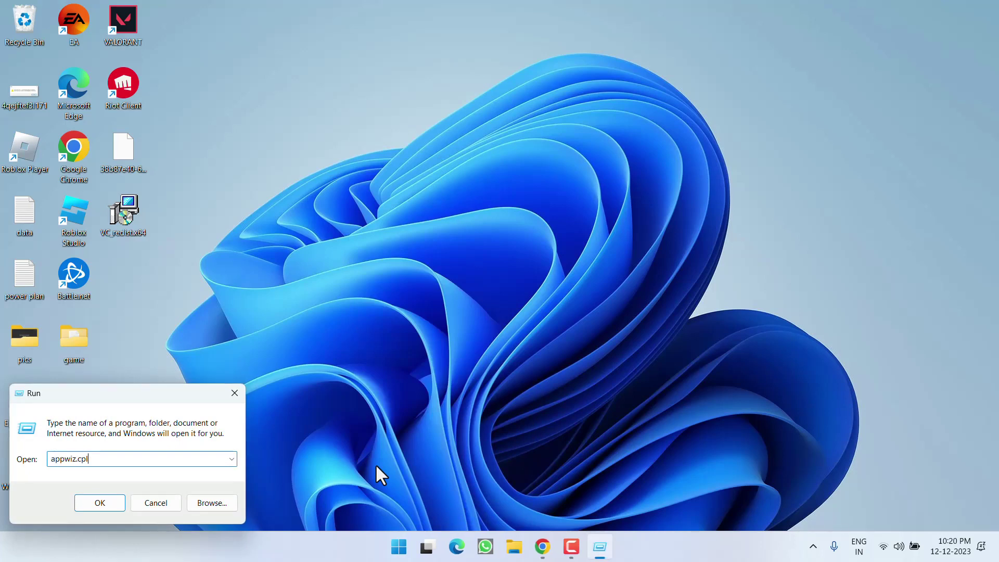
{"action": "key", "text": "Return"}
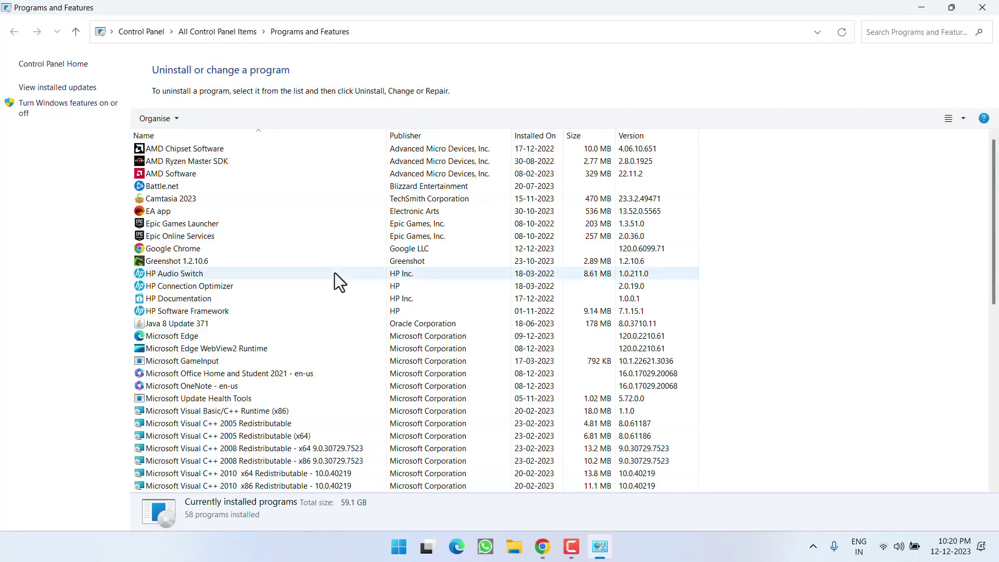
{"action": "scroll", "coordinate": [329, 273], "scroll_direction": "down", "scroll_amount": 5}
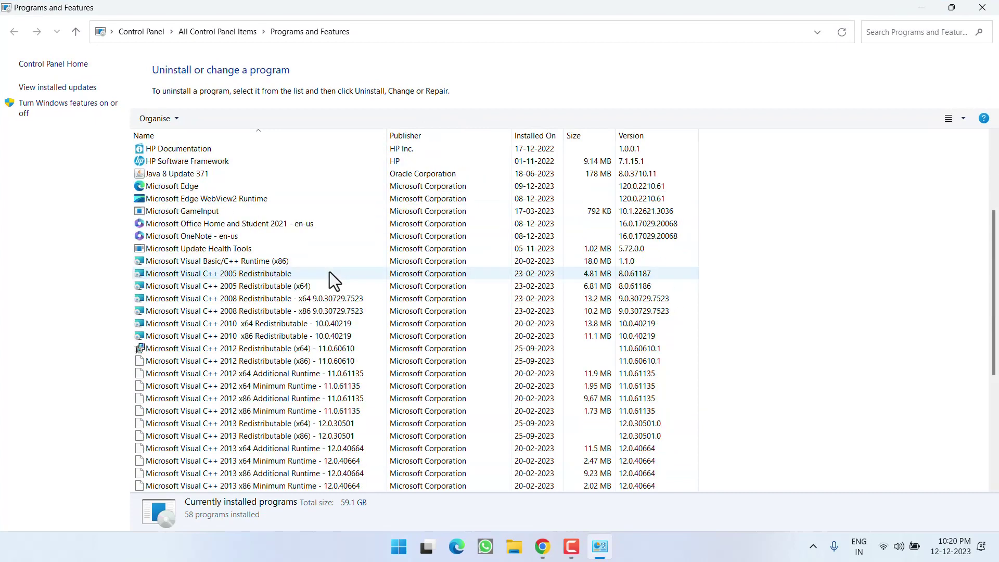
{"action": "scroll", "coordinate": [329, 273], "scroll_direction": "down", "scroll_amount": 1}
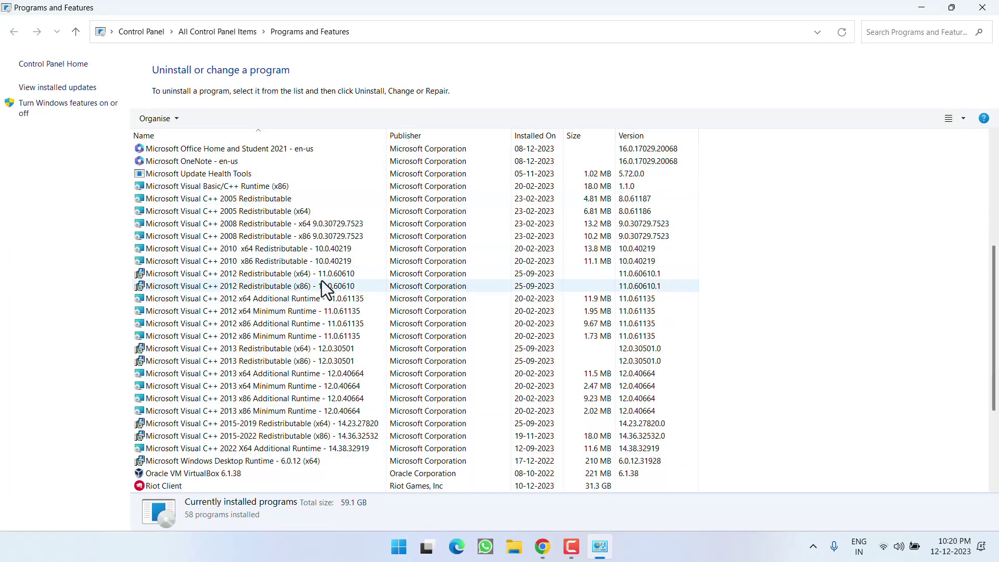
{"action": "left_click", "coordinate": [206, 261]}
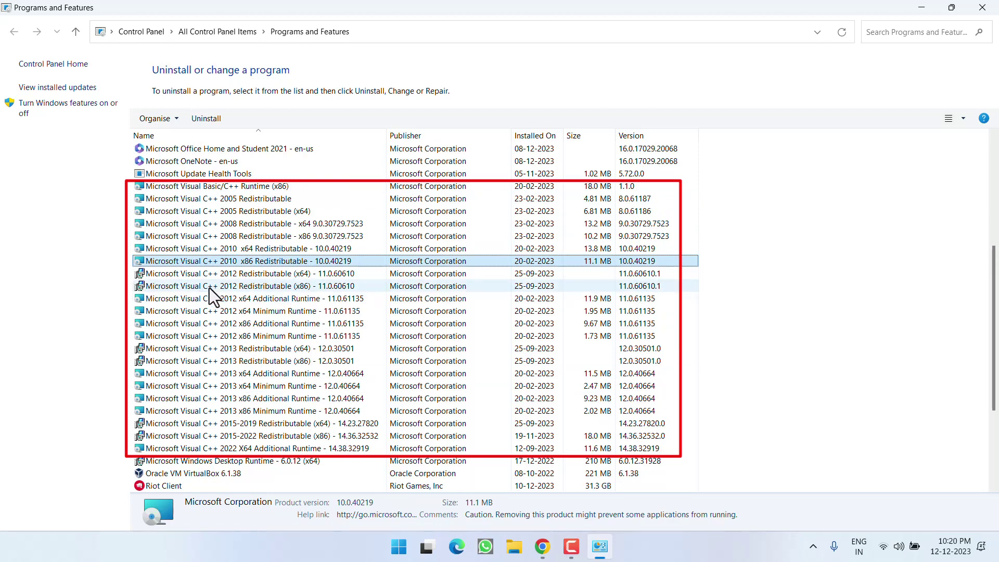
{"action": "left_click", "coordinate": [982, 7]}
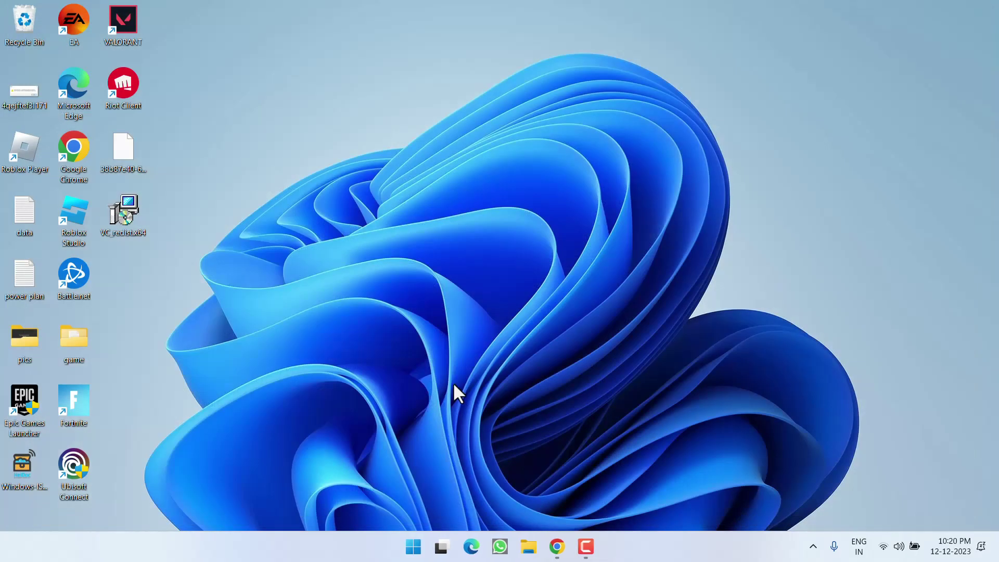
- Save VisualCppRedist_AIO_x86_x64.exe from the GitHub vcredist v0.77.0 release to the Desktop
{"action": "left_click", "coordinate": [557, 546]}
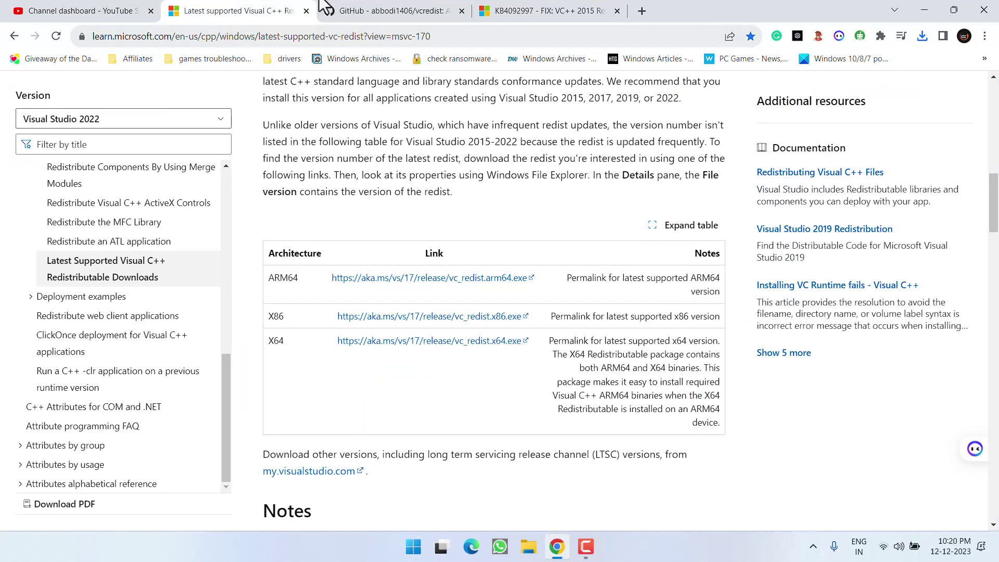
{"action": "left_click", "coordinate": [367, 12]}
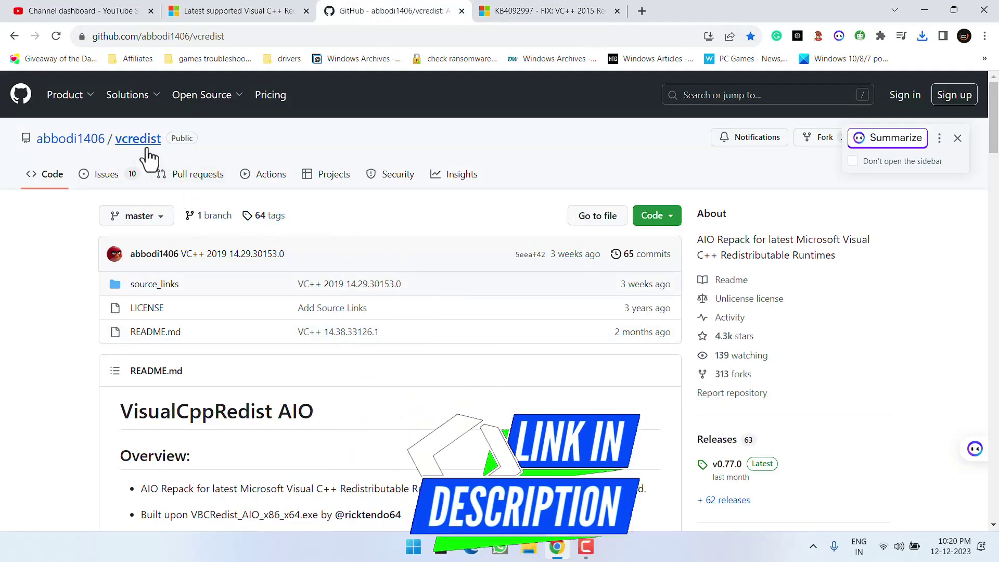
{"action": "scroll", "coordinate": [252, 227], "scroll_direction": "down", "scroll_amount": 3}
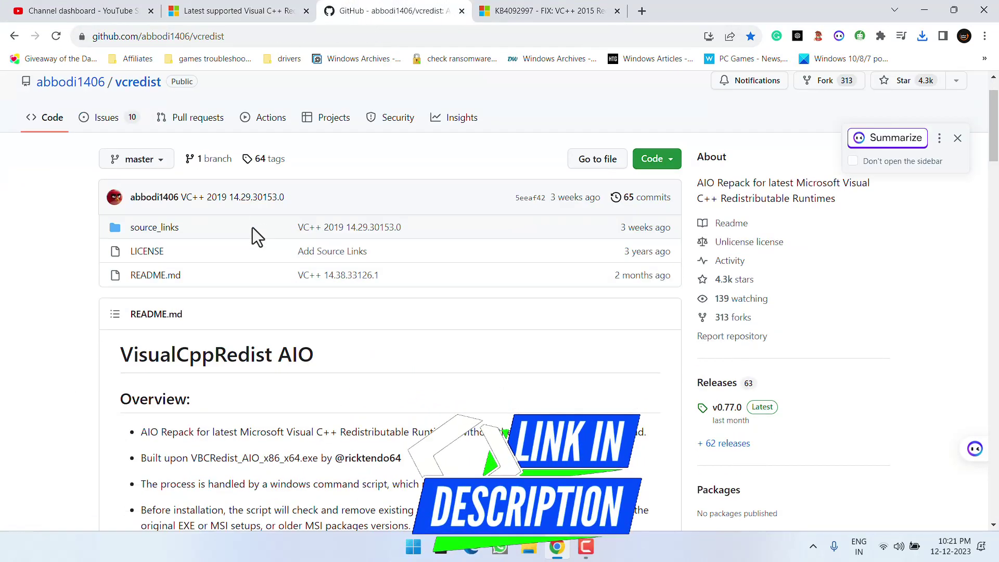
{"action": "scroll", "coordinate": [252, 226], "scroll_direction": "down", "scroll_amount": 2}
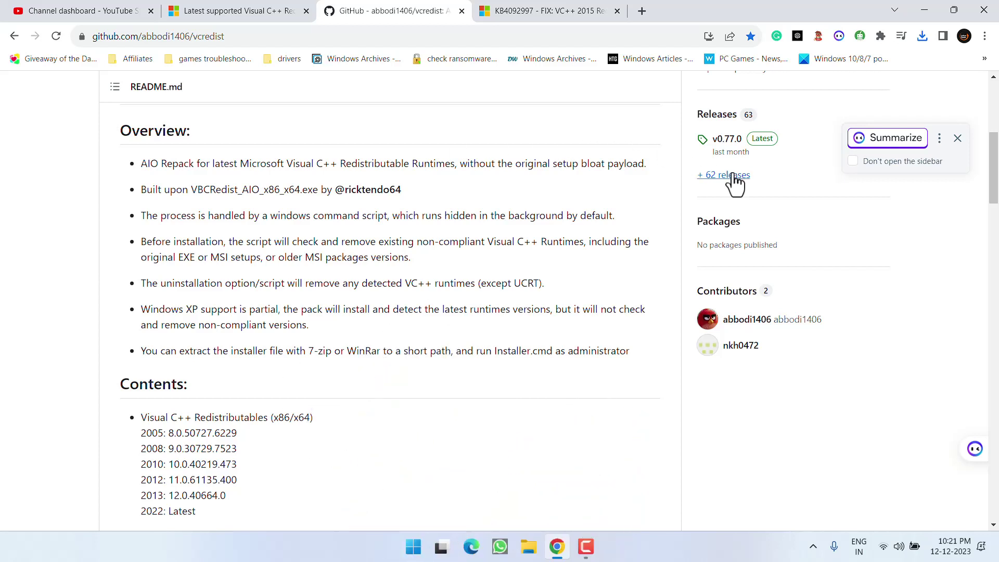
{"action": "left_click", "coordinate": [761, 150]}
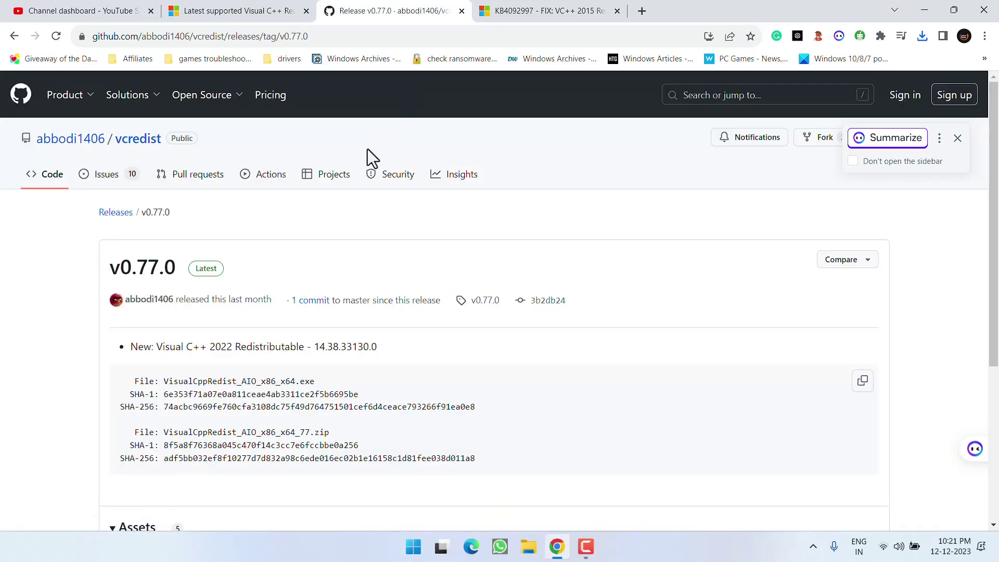
{"action": "scroll", "coordinate": [276, 221], "scroll_direction": "down", "scroll_amount": 5}
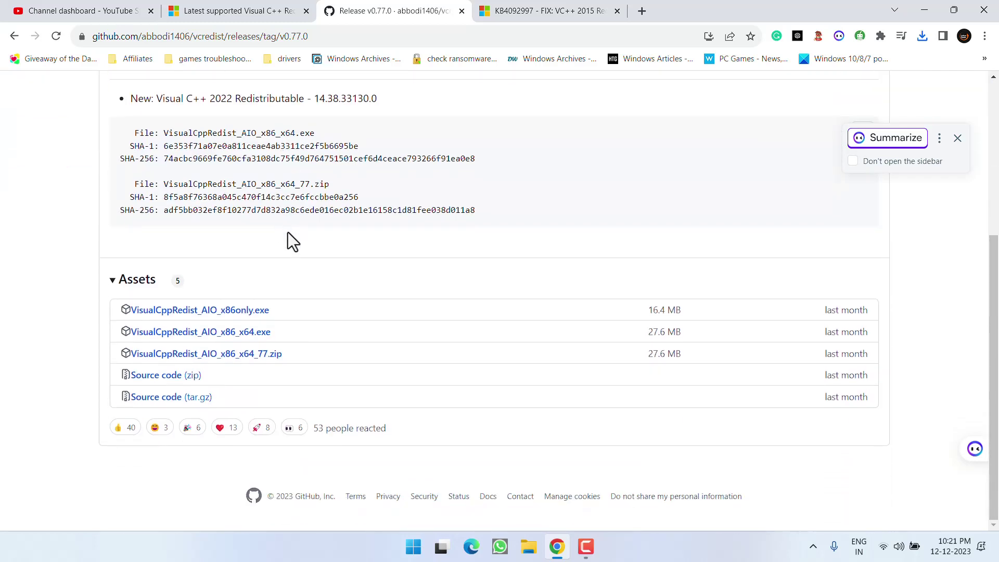
{"action": "left_click", "coordinate": [237, 336]}
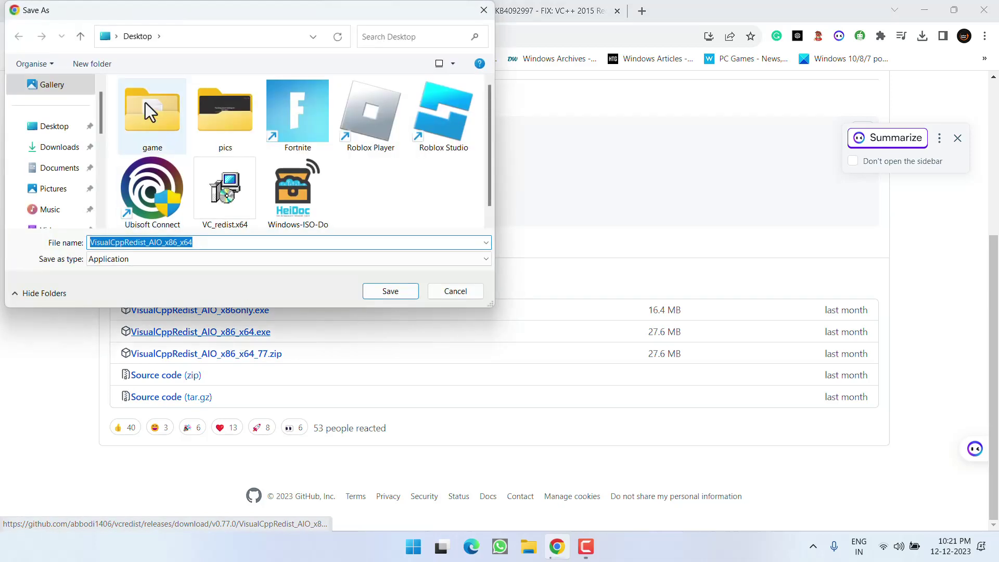
{"action": "left_click", "coordinate": [389, 295]}
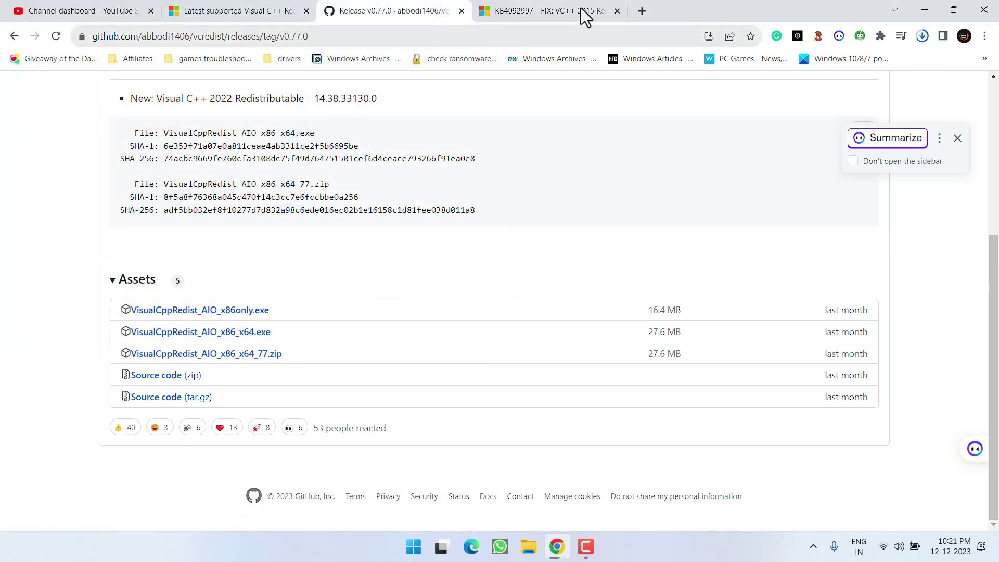
- Confirm the AIO installer finished downloading, then return to the KB4092997 article
{"action": "left_click", "coordinate": [925, 39]}
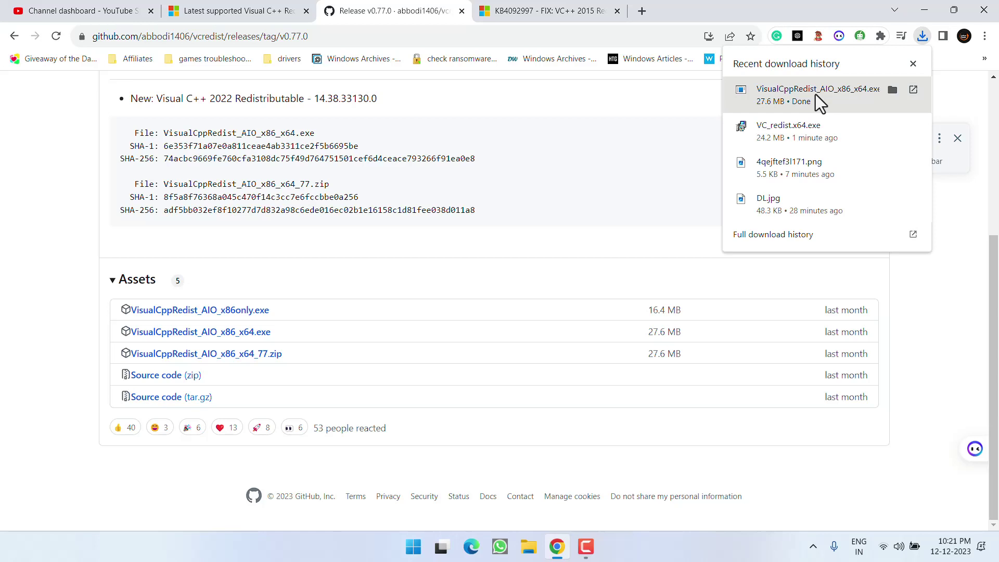
{"action": "left_click", "coordinate": [546, 9]}
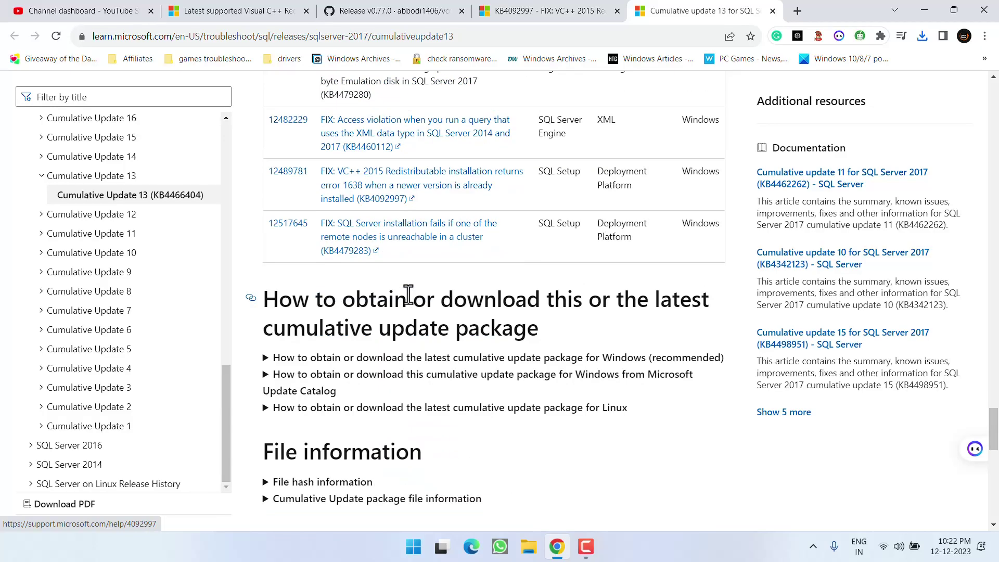
{"action": "scroll", "coordinate": [409, 292], "scroll_direction": "down", "scroll_amount": 2}
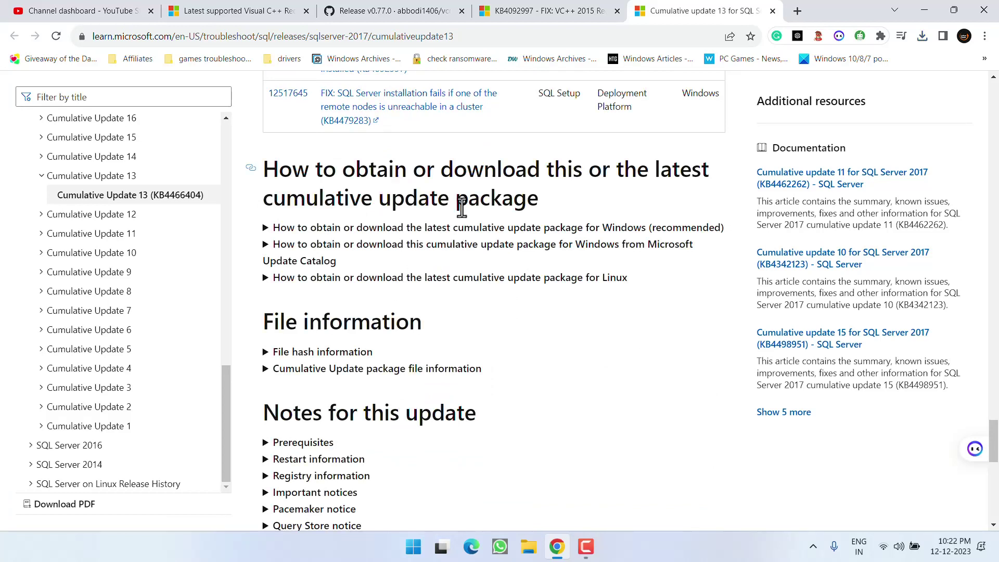
- Save SQLServer2017-KB5016884-x64.exe to the Desktop, then return to the KB4092997 article
{"action": "left_click", "coordinate": [557, 229]}
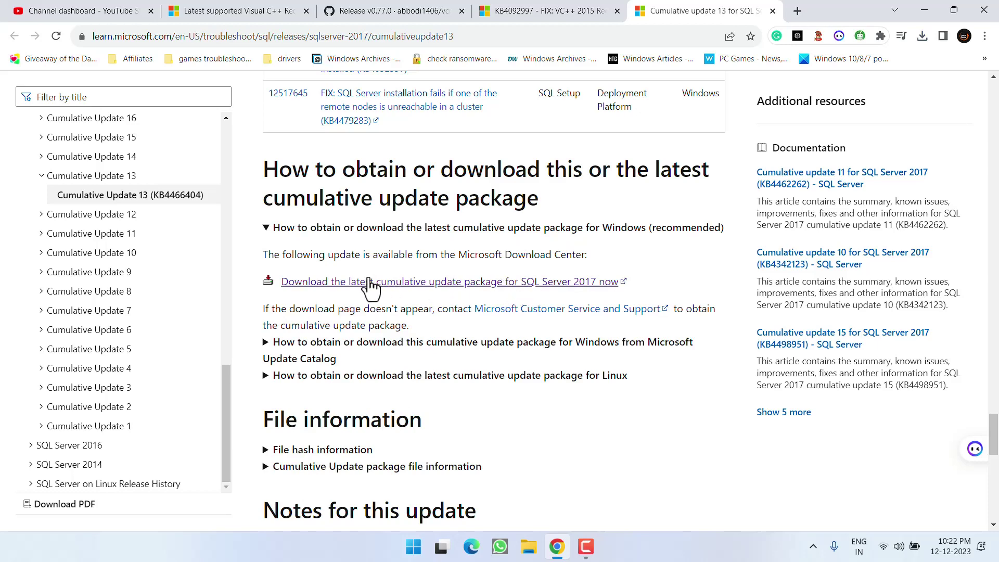
{"action": "left_click", "coordinate": [489, 283]}
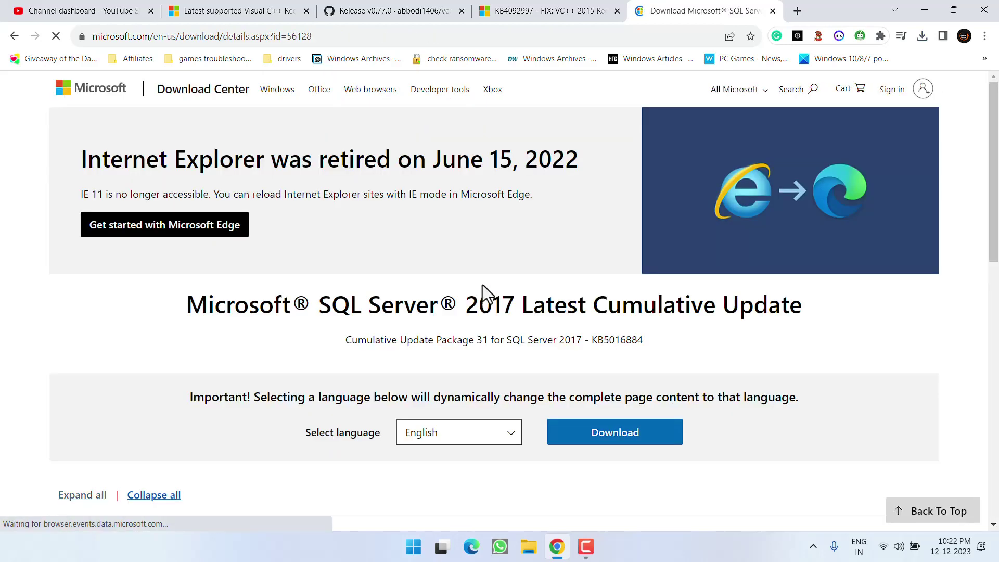
{"action": "scroll", "coordinate": [483, 283], "scroll_direction": "down", "scroll_amount": 2}
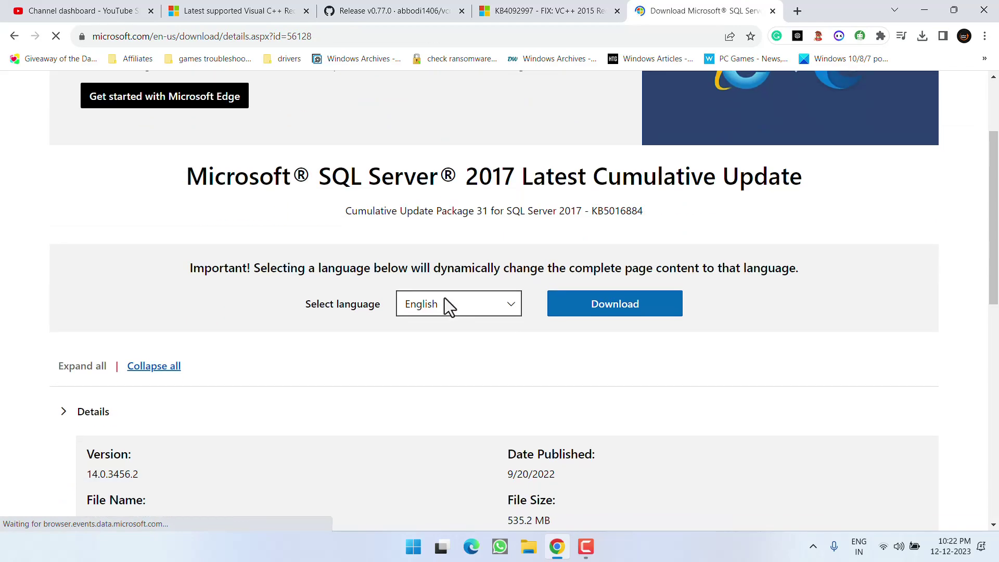
{"action": "left_click", "coordinate": [591, 313]}
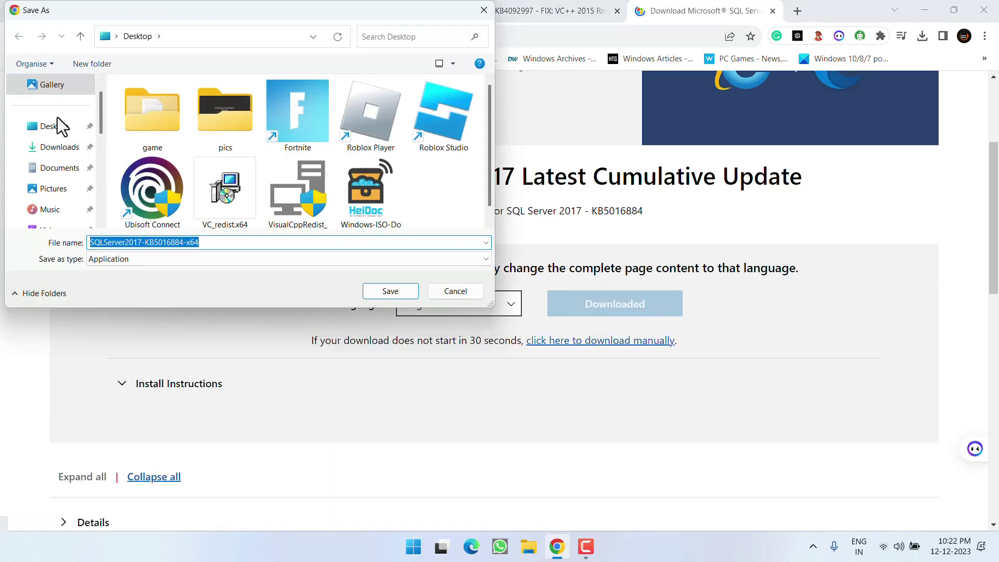
{"action": "left_click", "coordinate": [57, 126]}
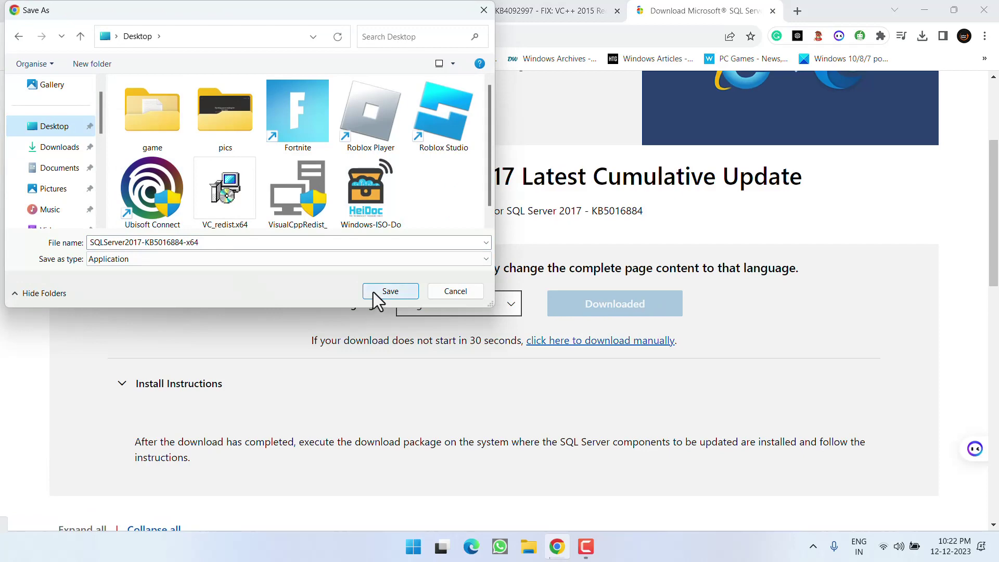
{"action": "left_click", "coordinate": [385, 291]}
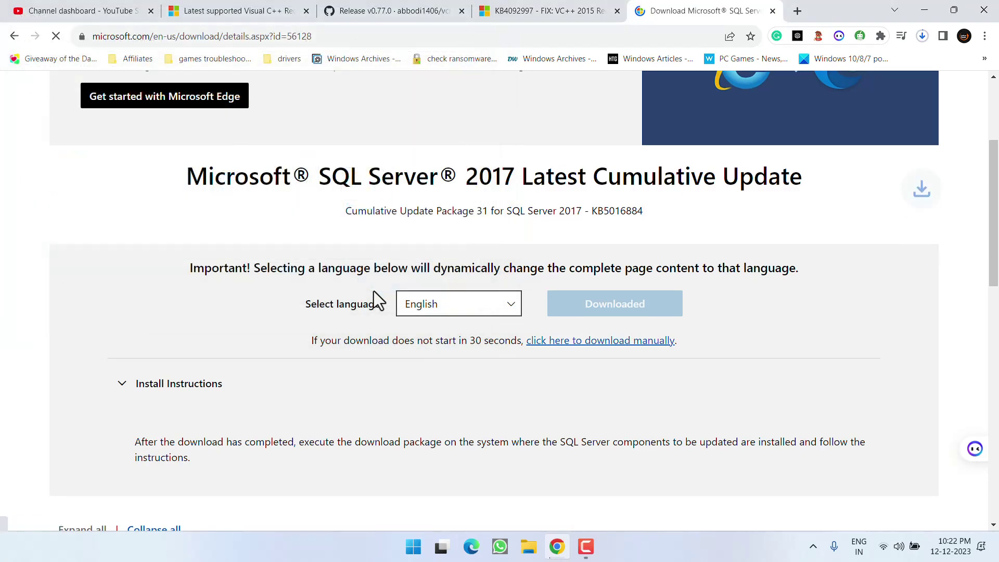
{"action": "left_click", "coordinate": [922, 36]}
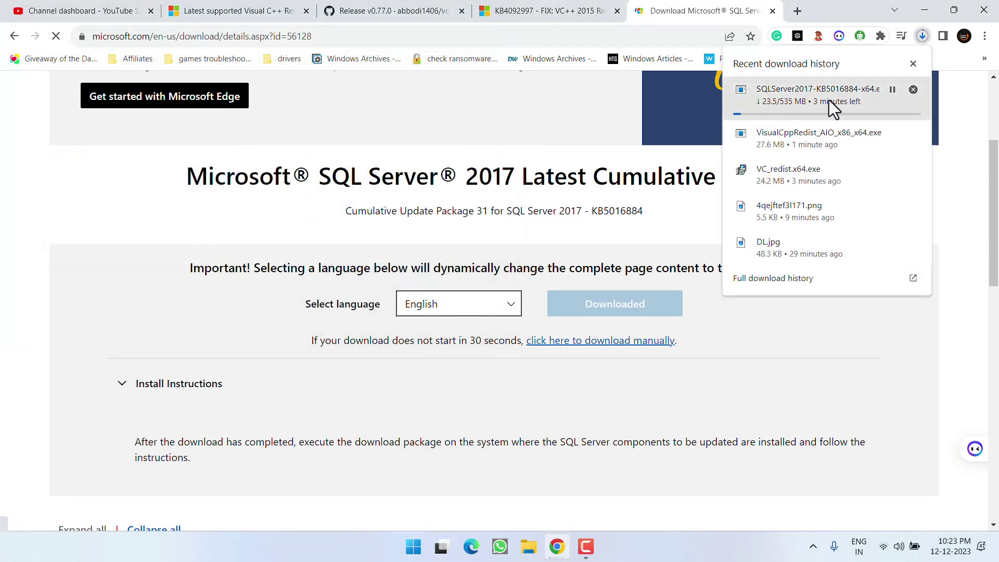
{"action": "left_click", "coordinate": [555, 183]}
{"action": "left_click", "coordinate": [502, 9]}
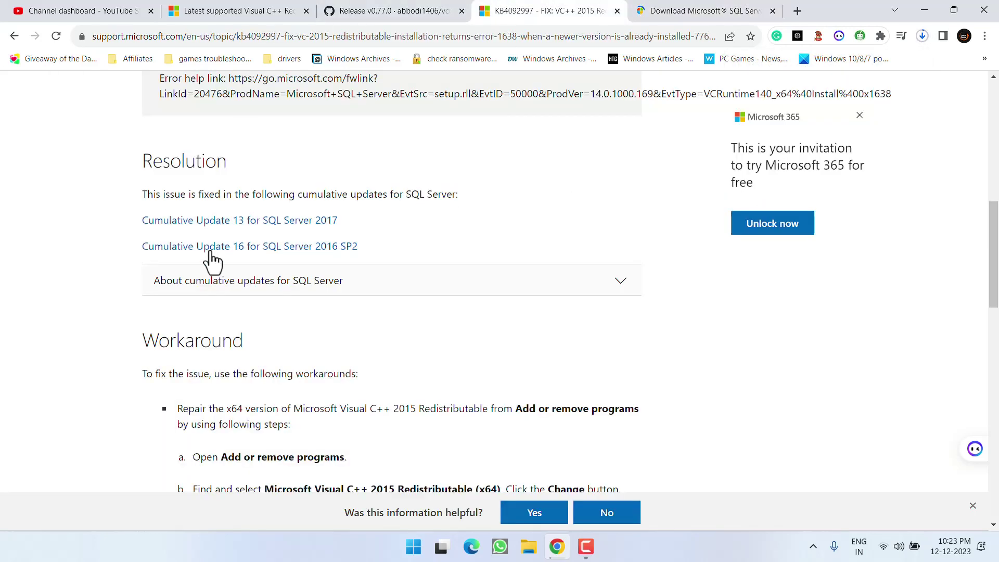
- Open the Cumulative Update 16 for SQL Server 2016 SP2 article in its new tab
{"action": "left_click", "coordinate": [261, 246], "text": "ctrl"}
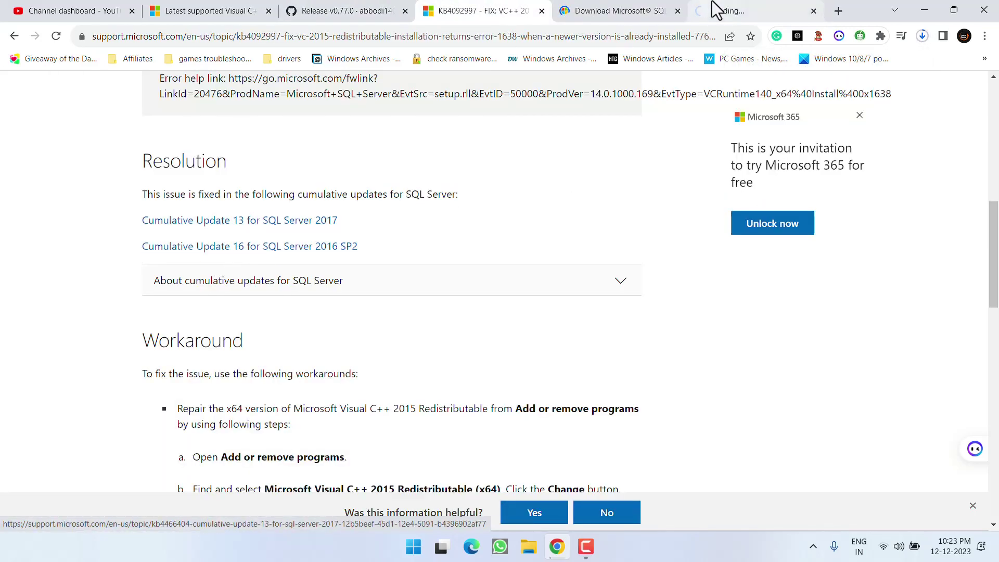
{"action": "left_click", "coordinate": [723, 7]}
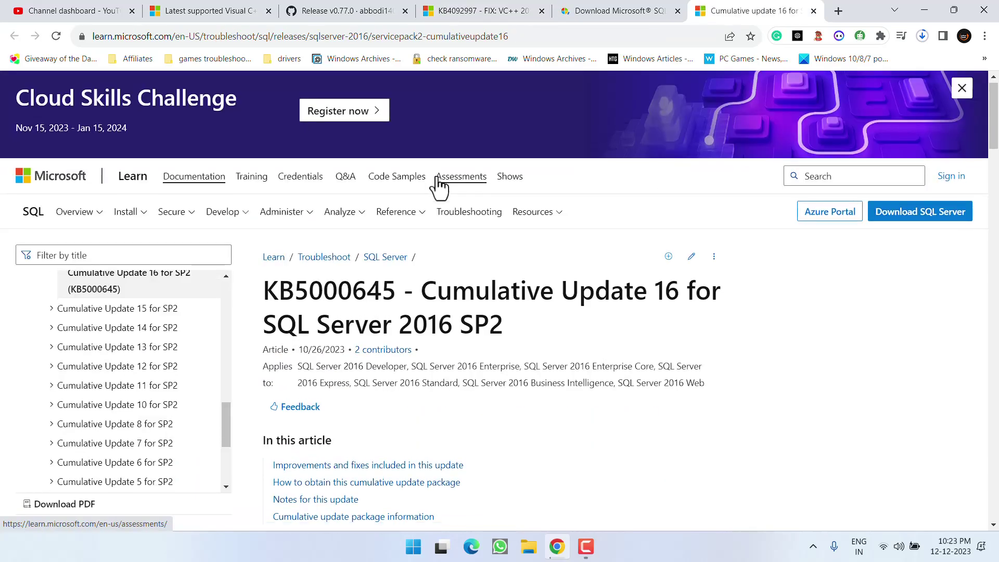
{"action": "scroll", "coordinate": [415, 238], "scroll_direction": "down", "scroll_amount": 7}
{"action": "scroll", "coordinate": [404, 251], "scroll_direction": "down", "scroll_amount": 15}
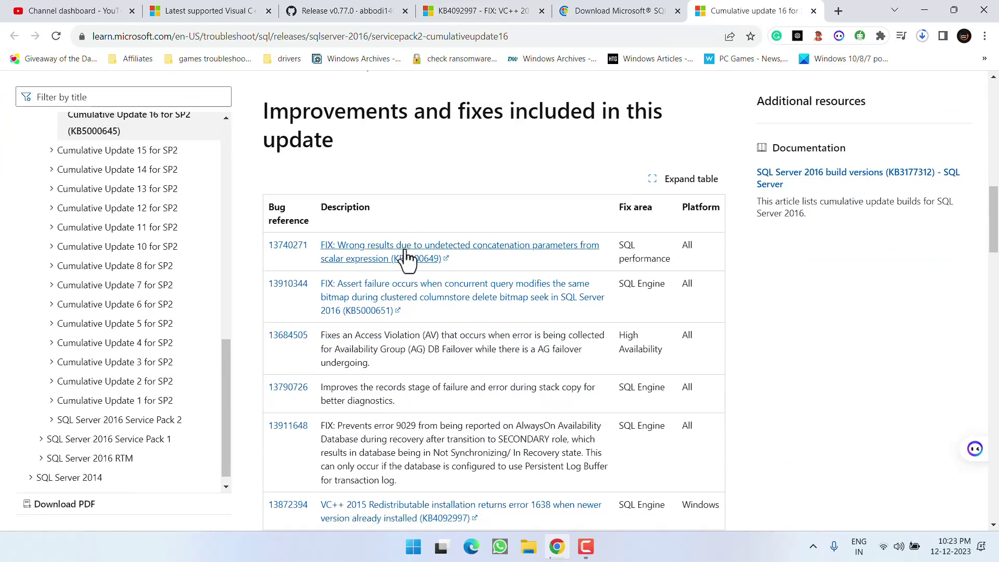
{"action": "scroll", "coordinate": [415, 217], "scroll_direction": "up", "scroll_amount": 12}
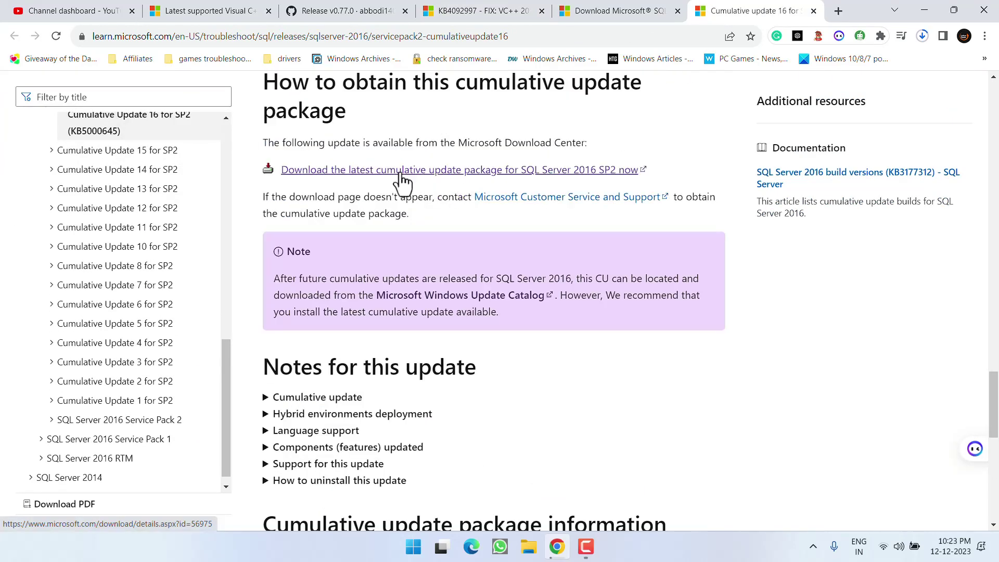
- Save SQLServer2016-KB5001092-x64.exe to the Desktop and check both SQL Server downloads
{"action": "left_click", "coordinate": [474, 180]}
{"action": "scroll", "coordinate": [461, 203], "scroll_direction": "down", "scroll_amount": 4}
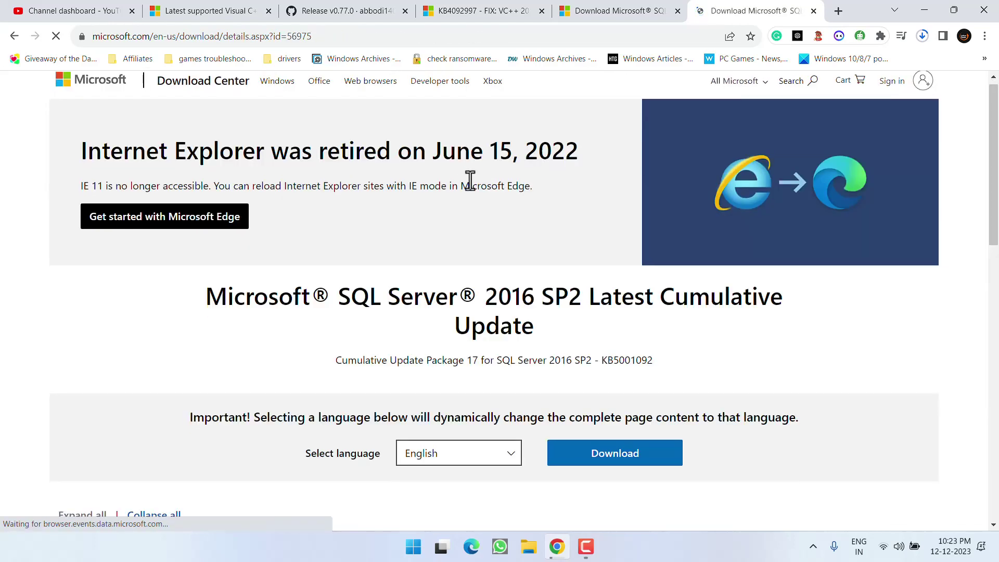
{"action": "left_click", "coordinate": [625, 267]}
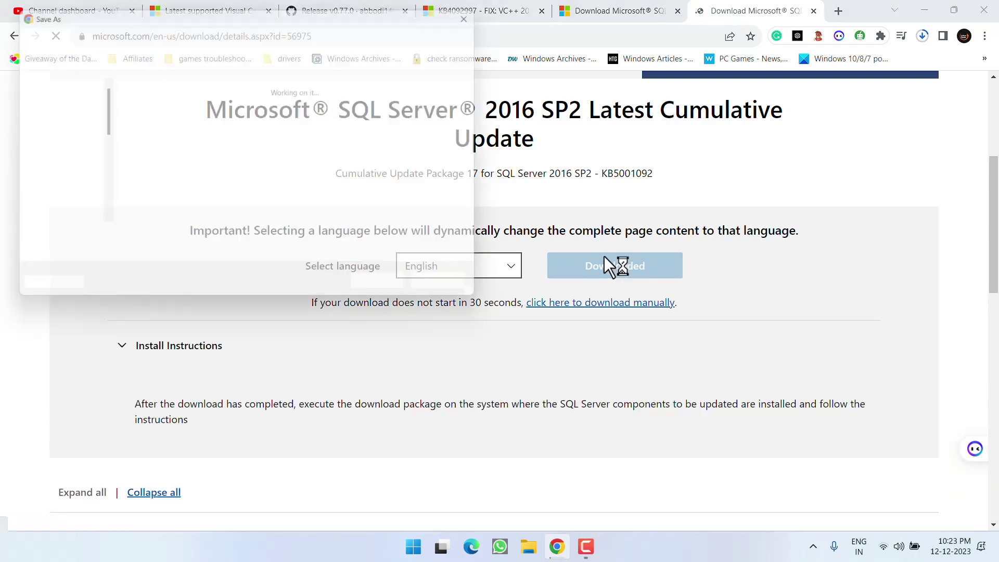
{"action": "left_click", "coordinate": [56, 128]}
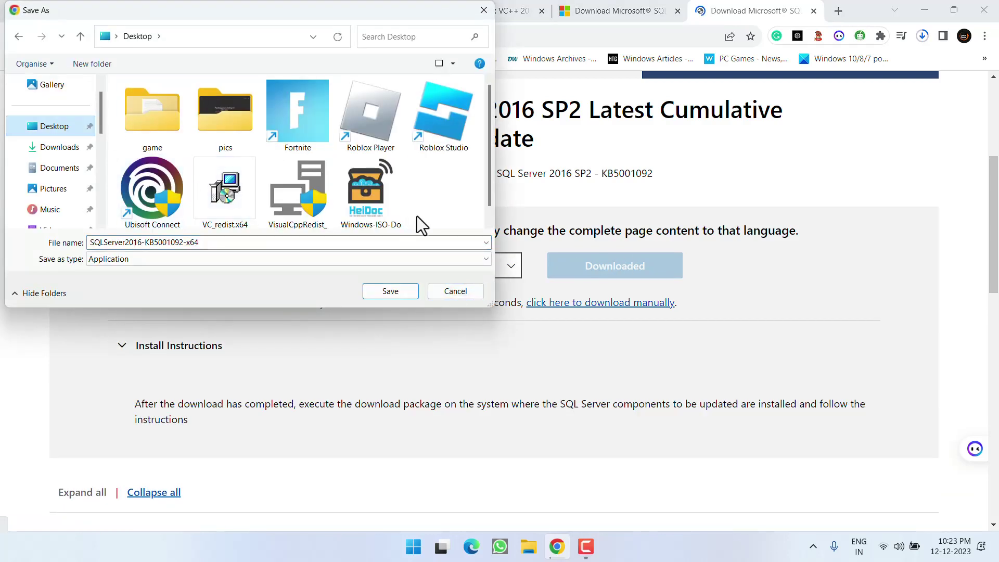
{"action": "left_click", "coordinate": [406, 291]}
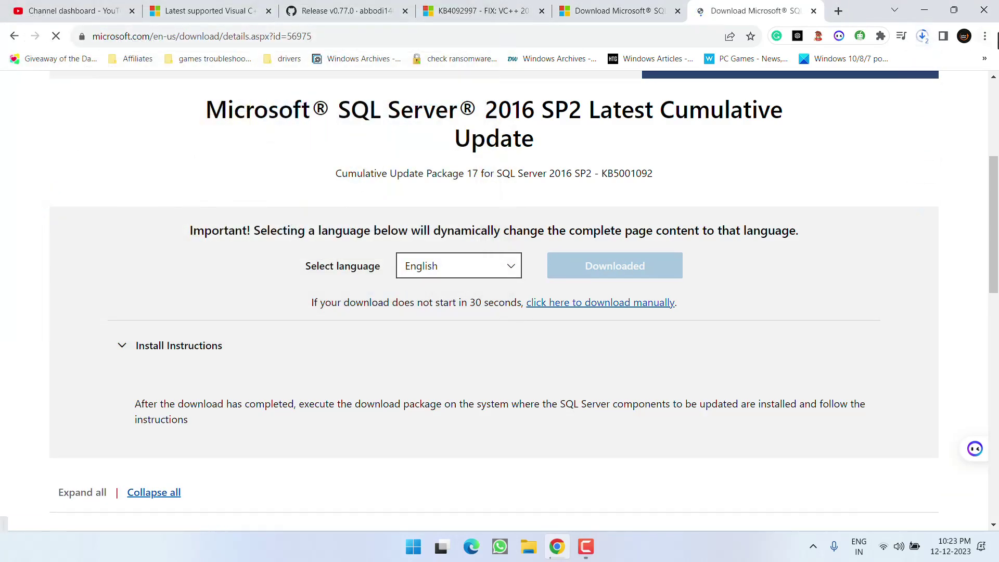
{"action": "left_click", "coordinate": [922, 38]}
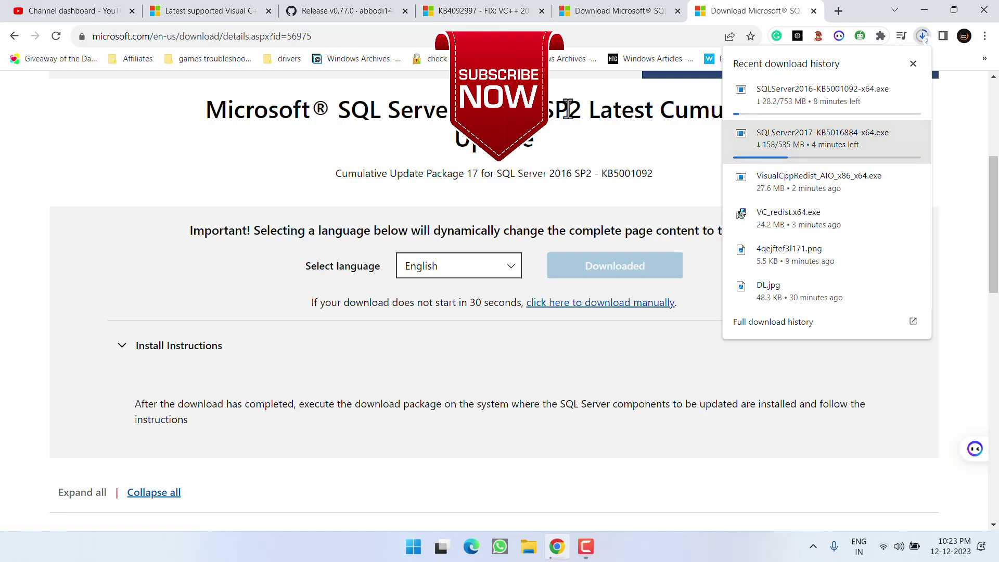
{"action": "left_click", "coordinate": [197, 154]}
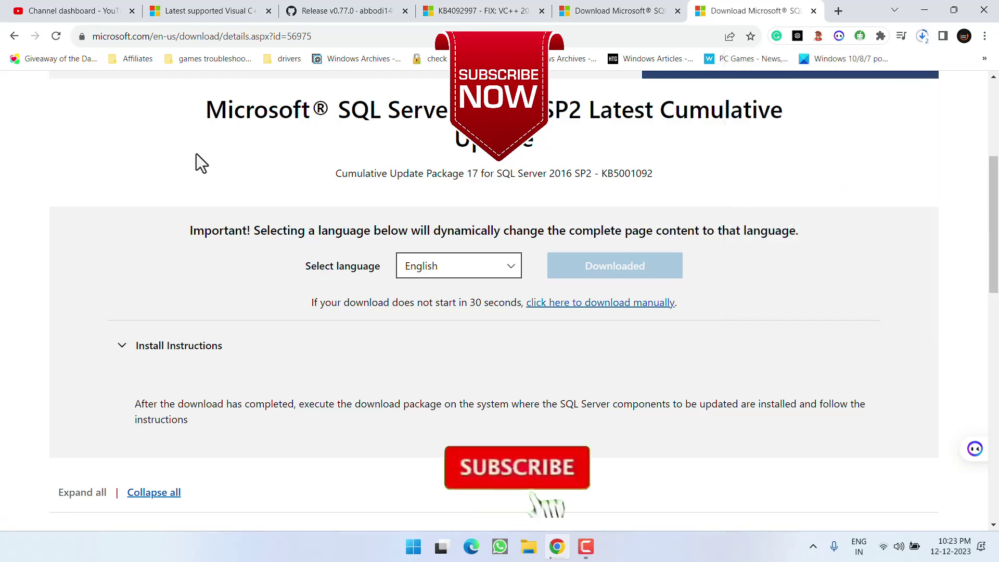